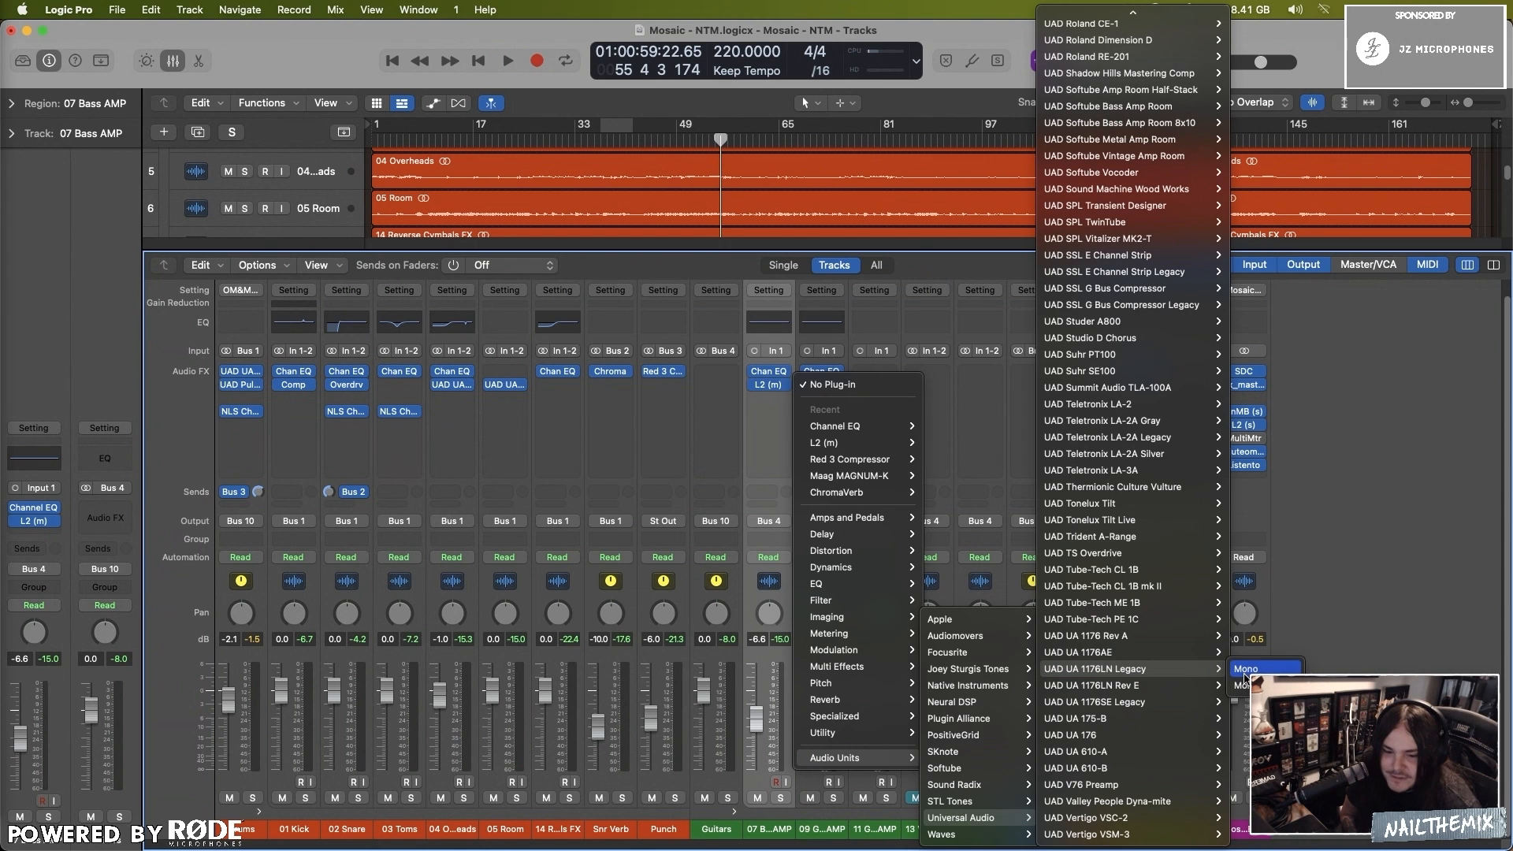
# Step: Insert the mono UAD UA 1176LN Legacy compressor on the 09 Guitar 1 AMP channel and slightly adjust its release
pyautogui.click(1246, 671)
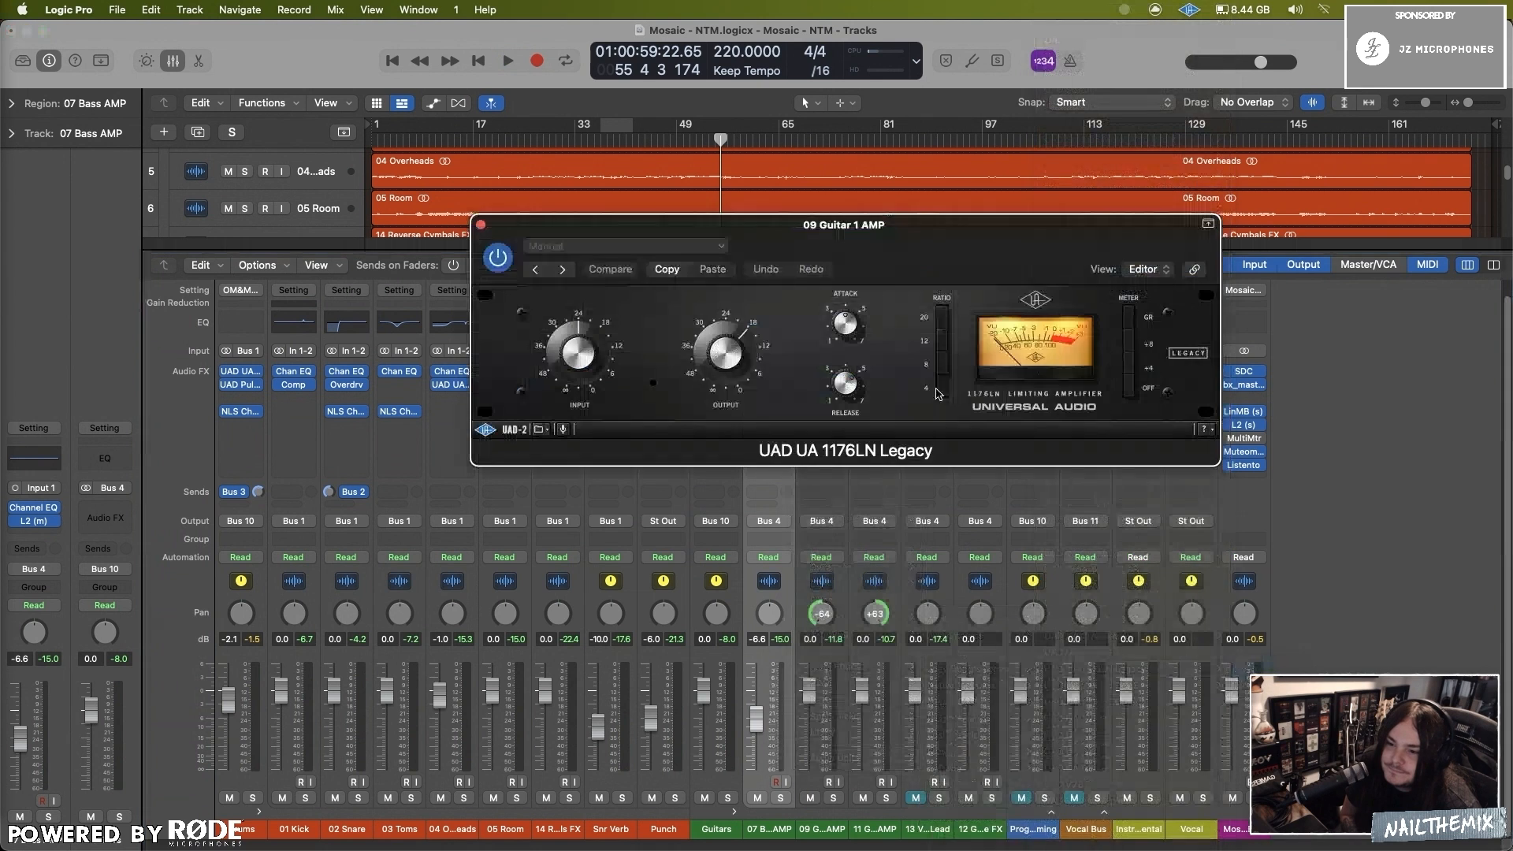
pyautogui.moveTo(768, 228); pyautogui.dragTo(545, 446)
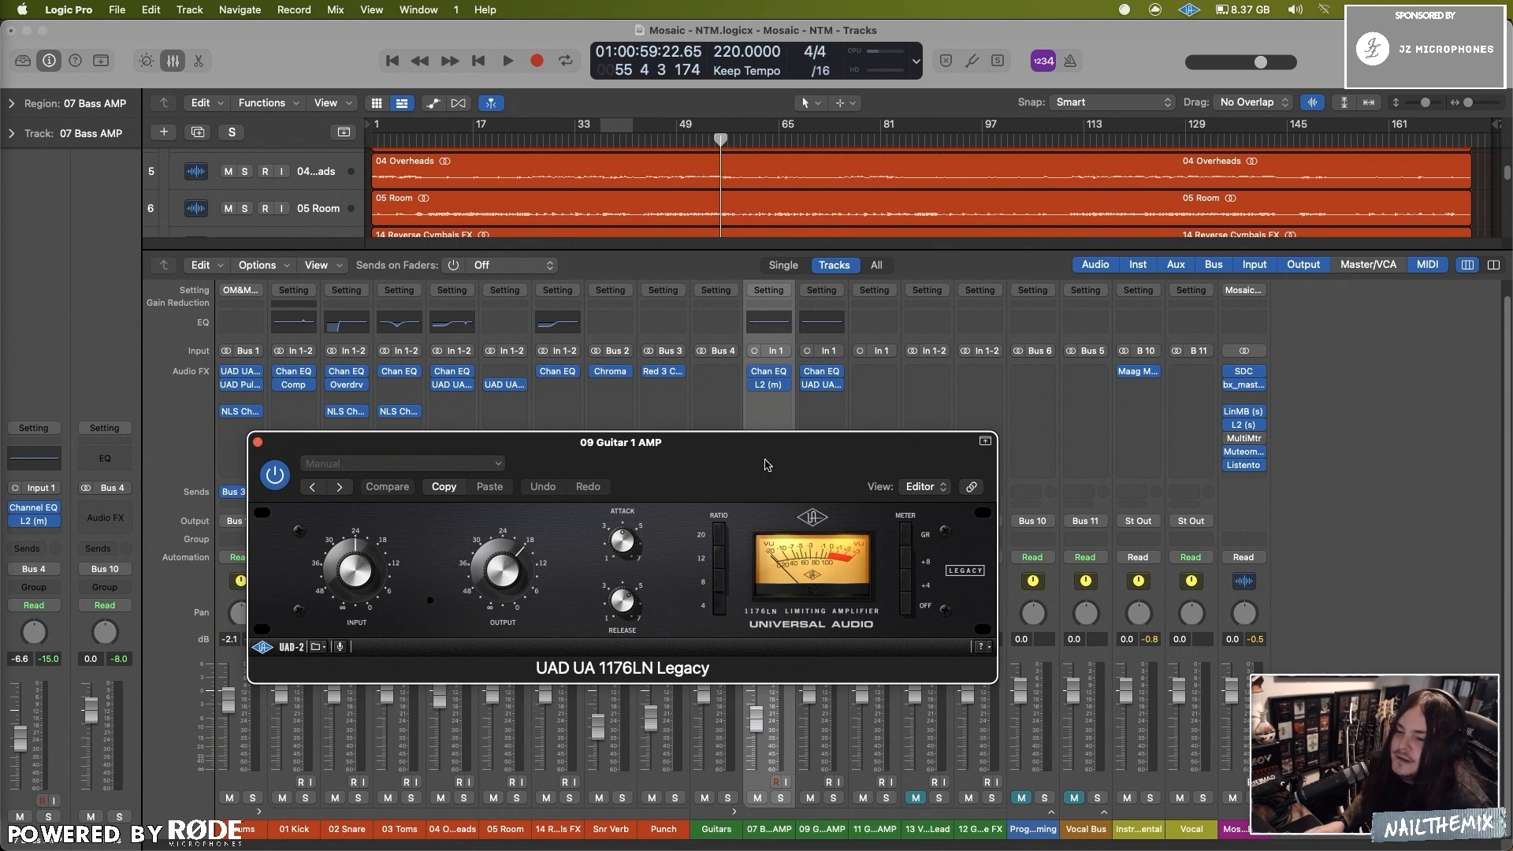
pyautogui.moveTo(763, 464); pyautogui.dragTo(891, 451)
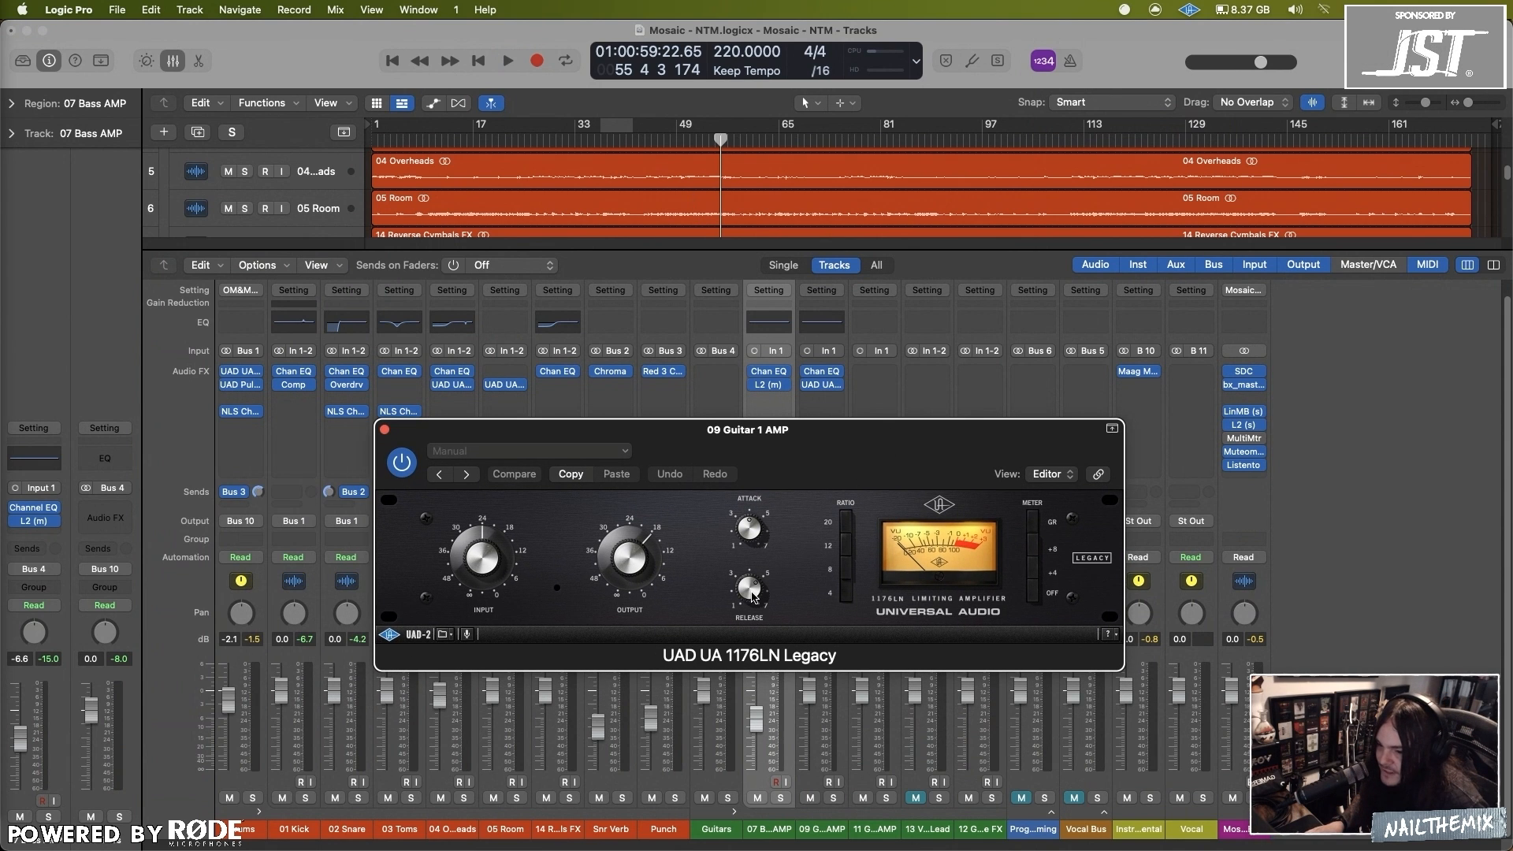
pyautogui.moveTo(752, 586); pyautogui.dragTo(755, 583)
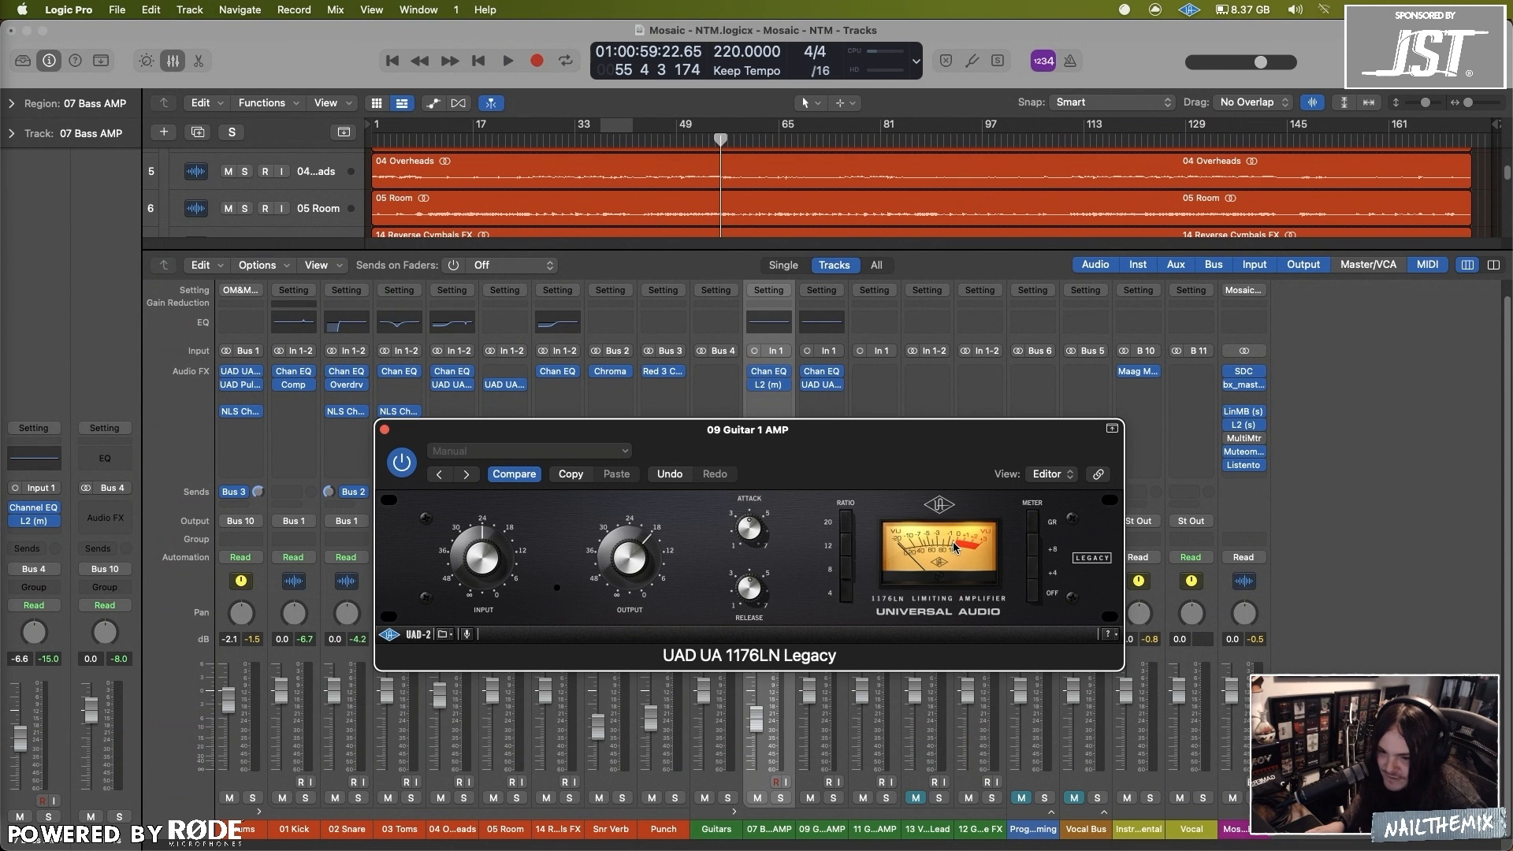
pyautogui.moveTo(602, 430); pyautogui.dragTo(243, 236)
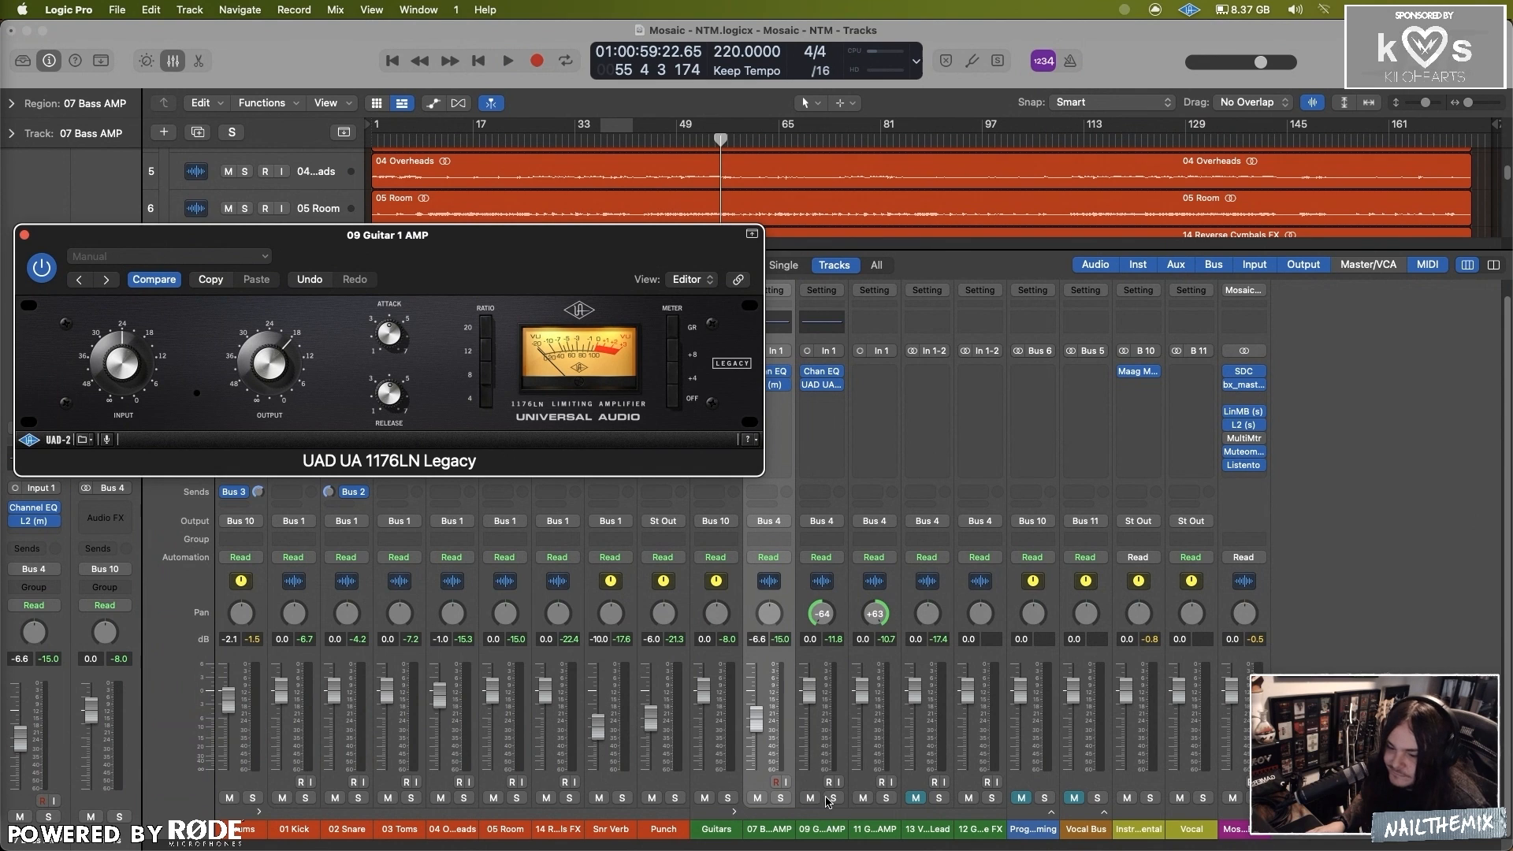
# Step: Play the mix to hear the Guitar 1 compressor, close the plug-in, stop playback and return the playhead to bar 64
pyautogui.press('space')
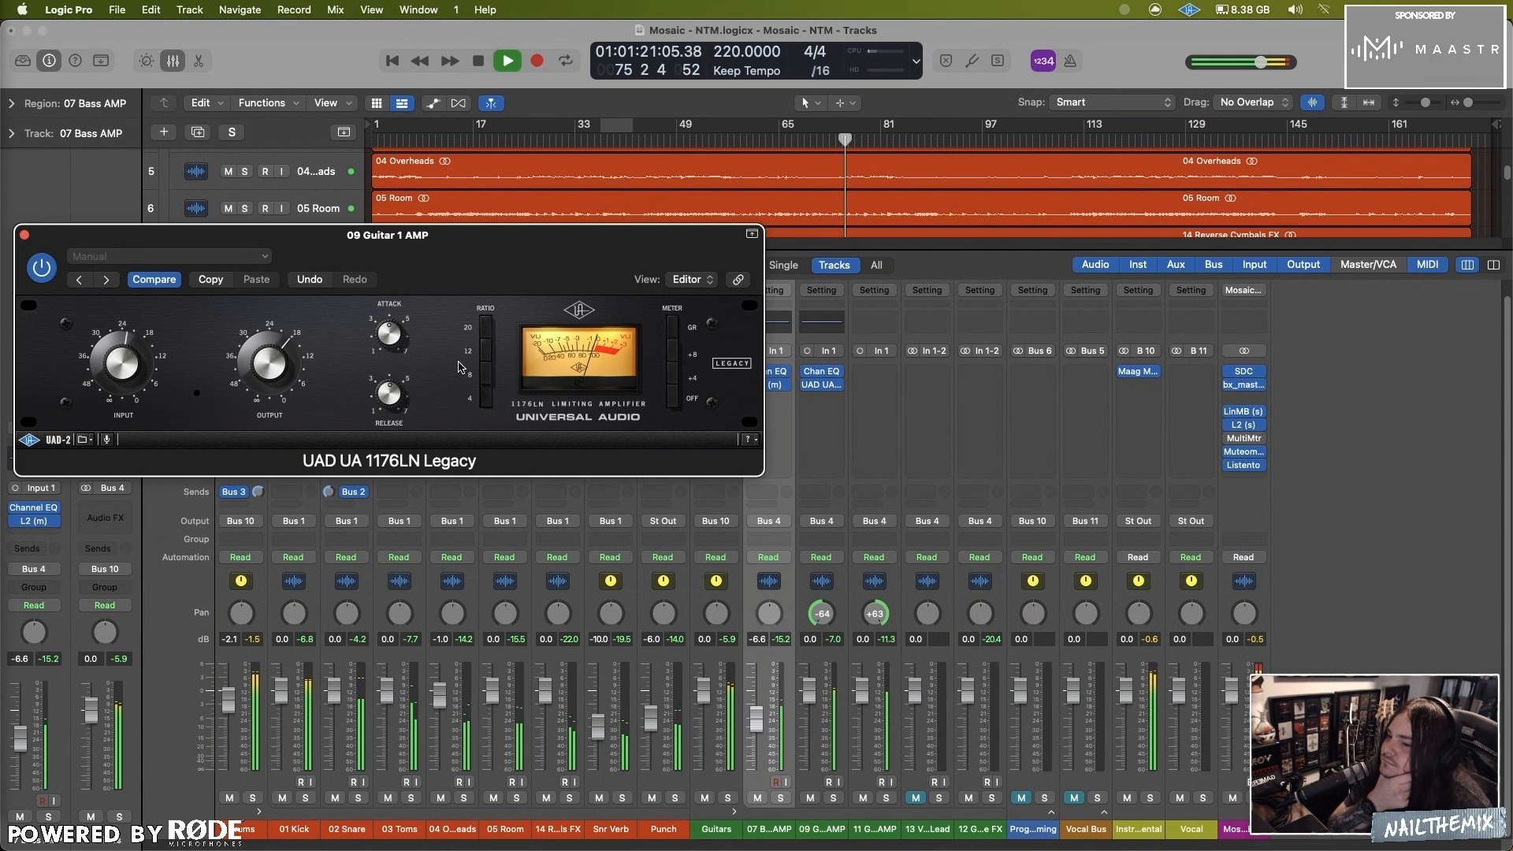
pyautogui.click(25, 235)
pyautogui.click(479, 63)
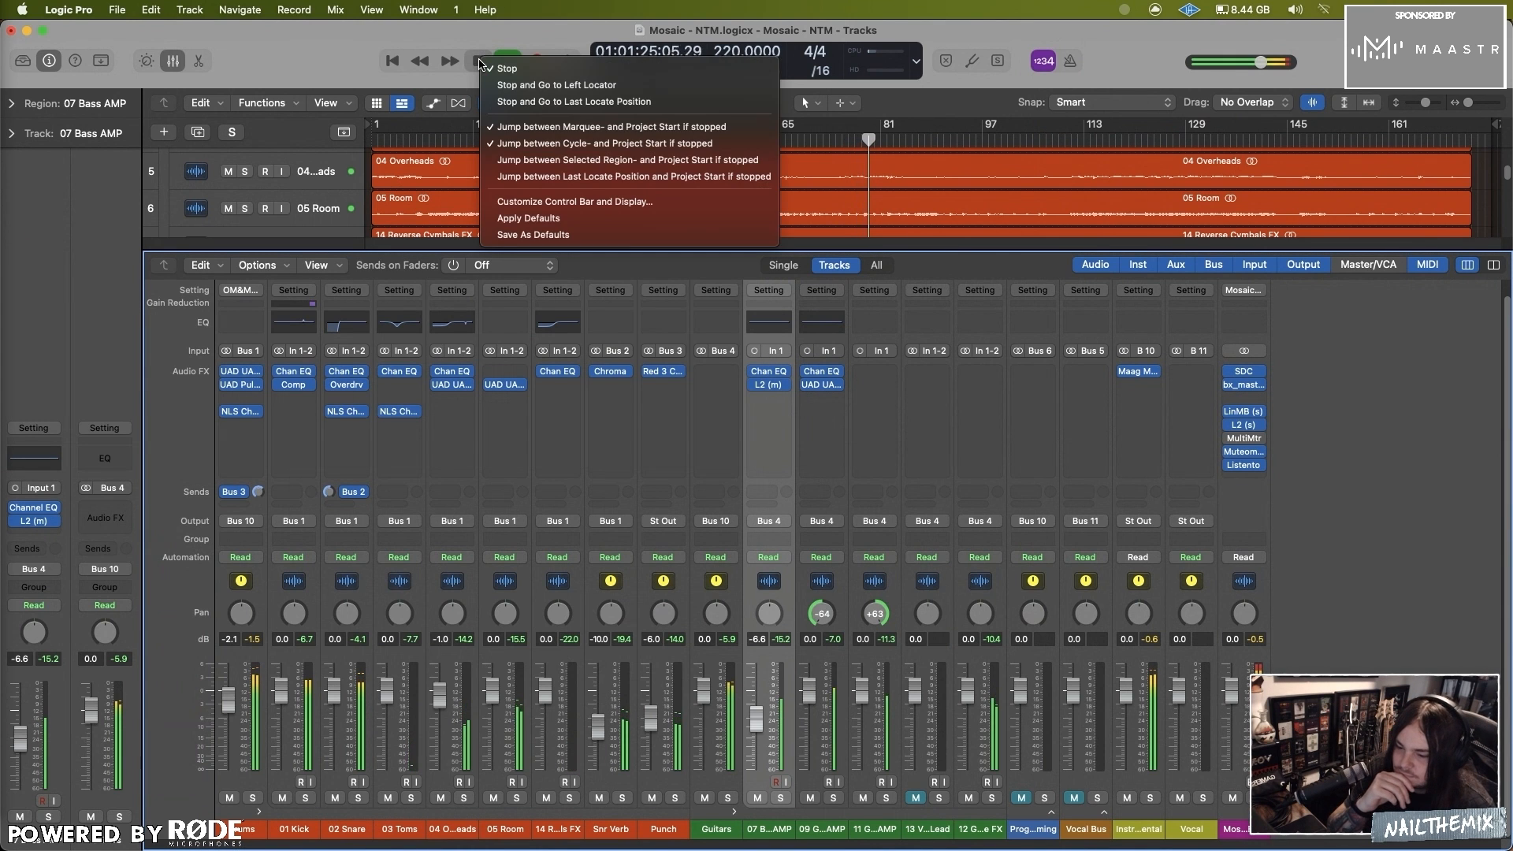
pyautogui.click(481, 66)
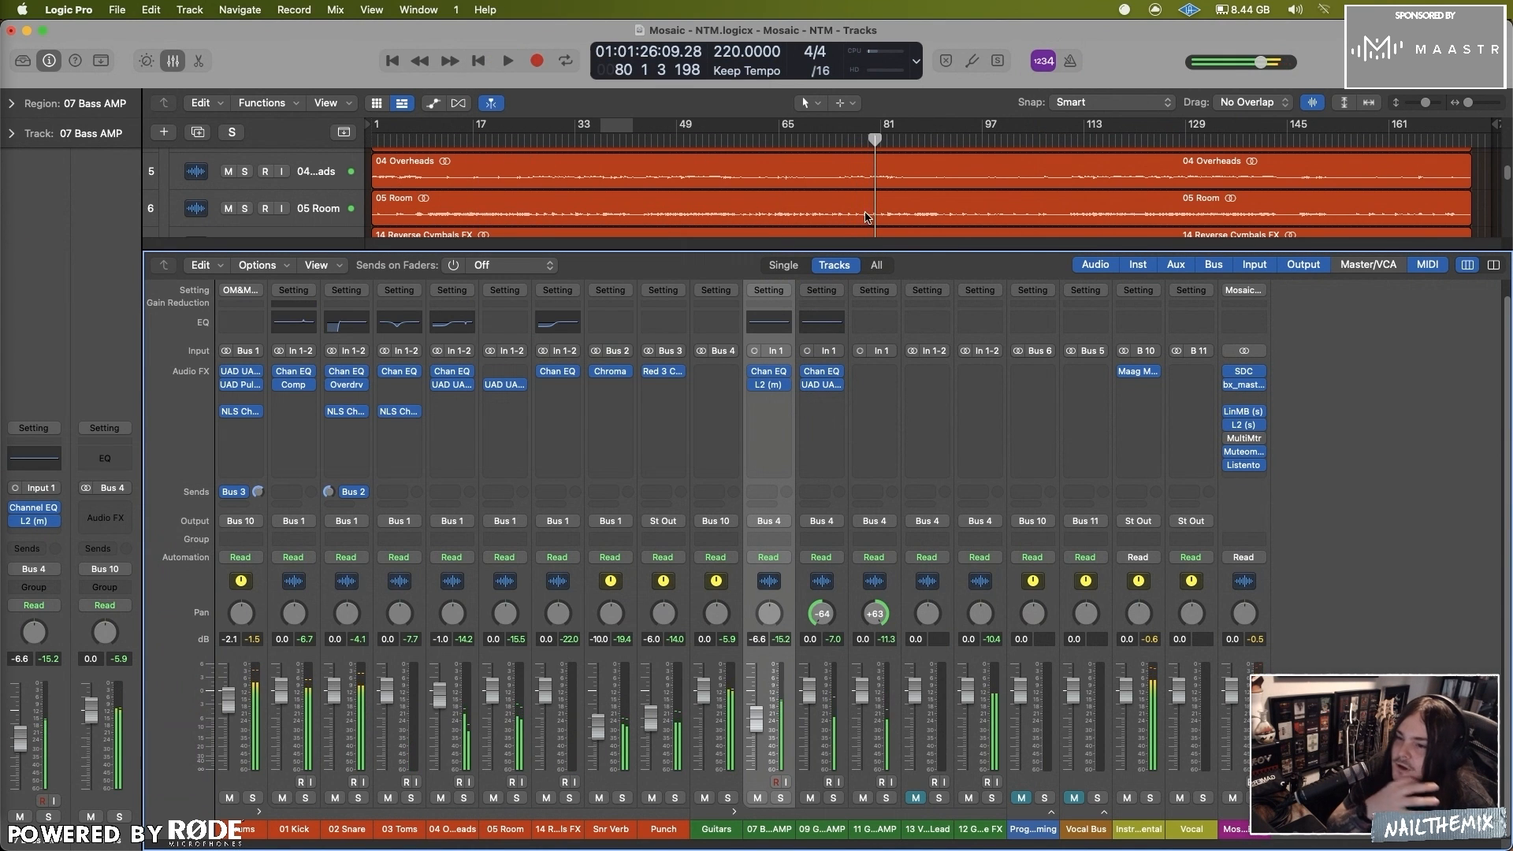
pyautogui.click(774, 142)
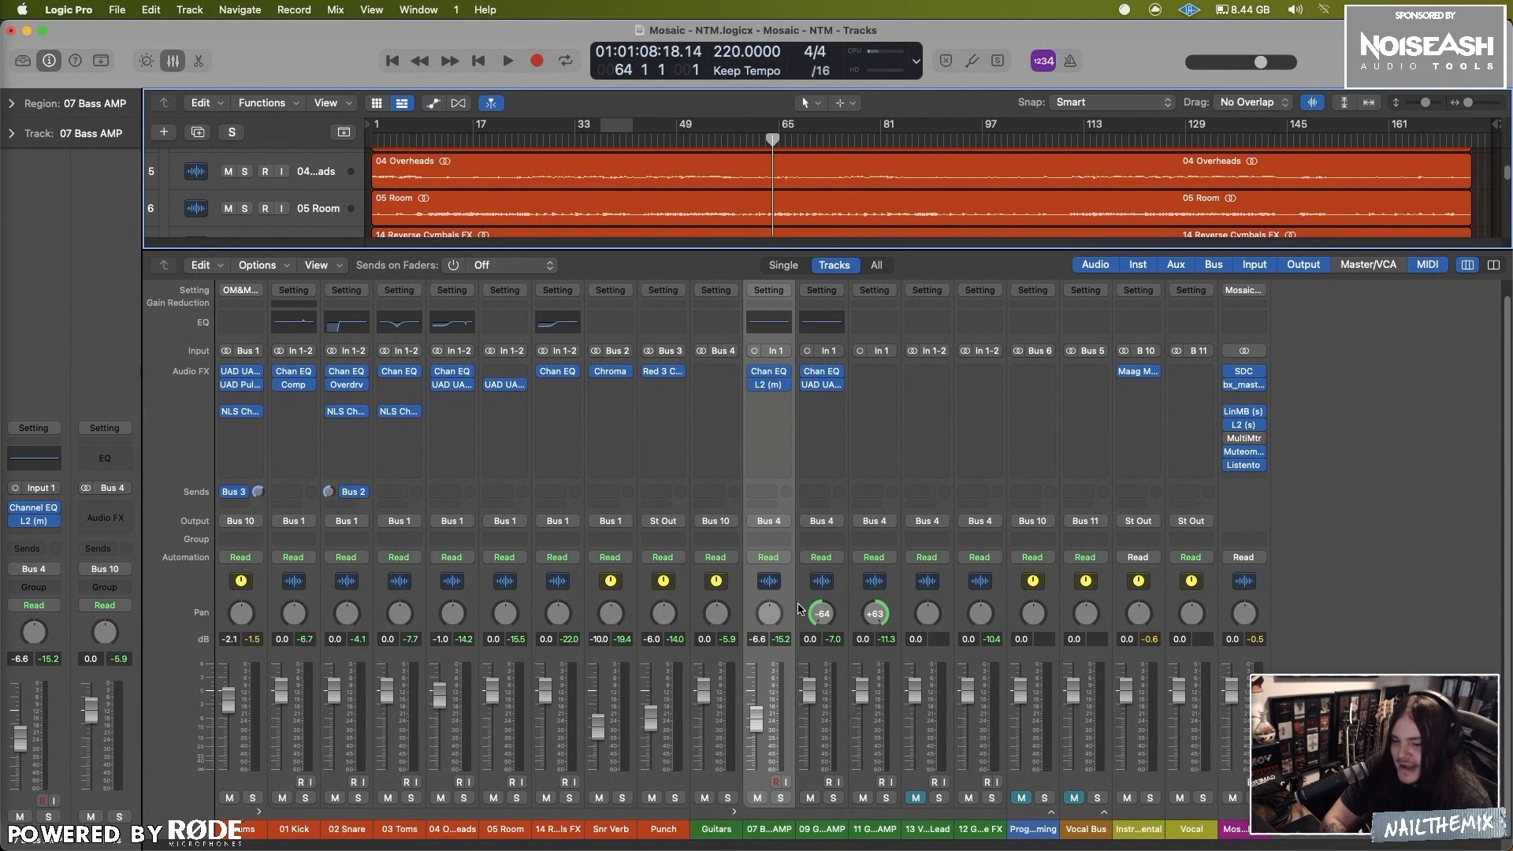
# Step: Audition 09 Guitar 1 AMP in solo and set its Channel EQ low shelf to 119 Hz at -3.0 dB
pyautogui.click(823, 371)
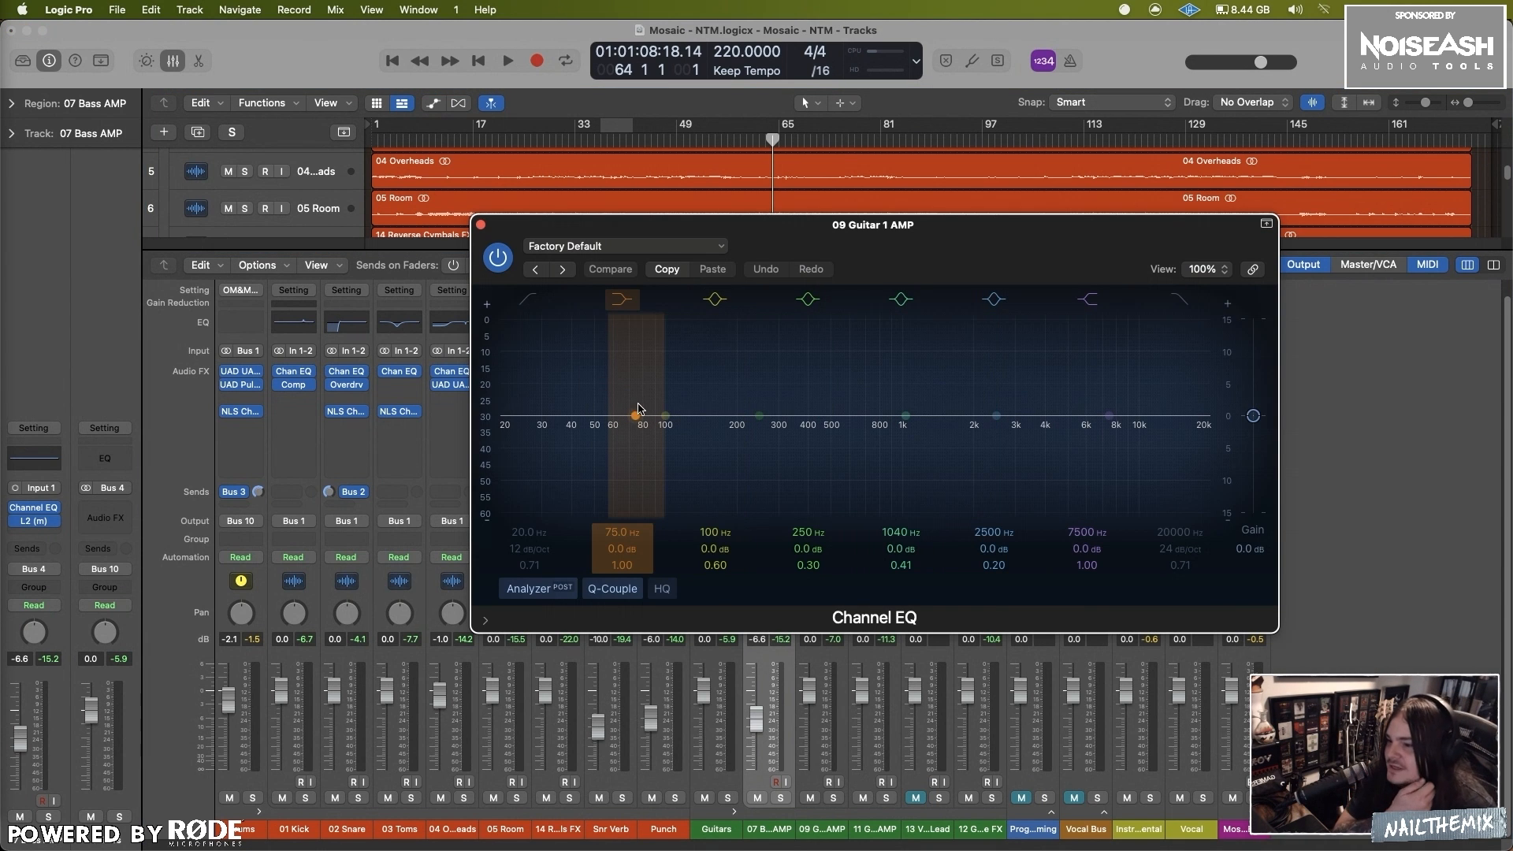
pyautogui.press('space')
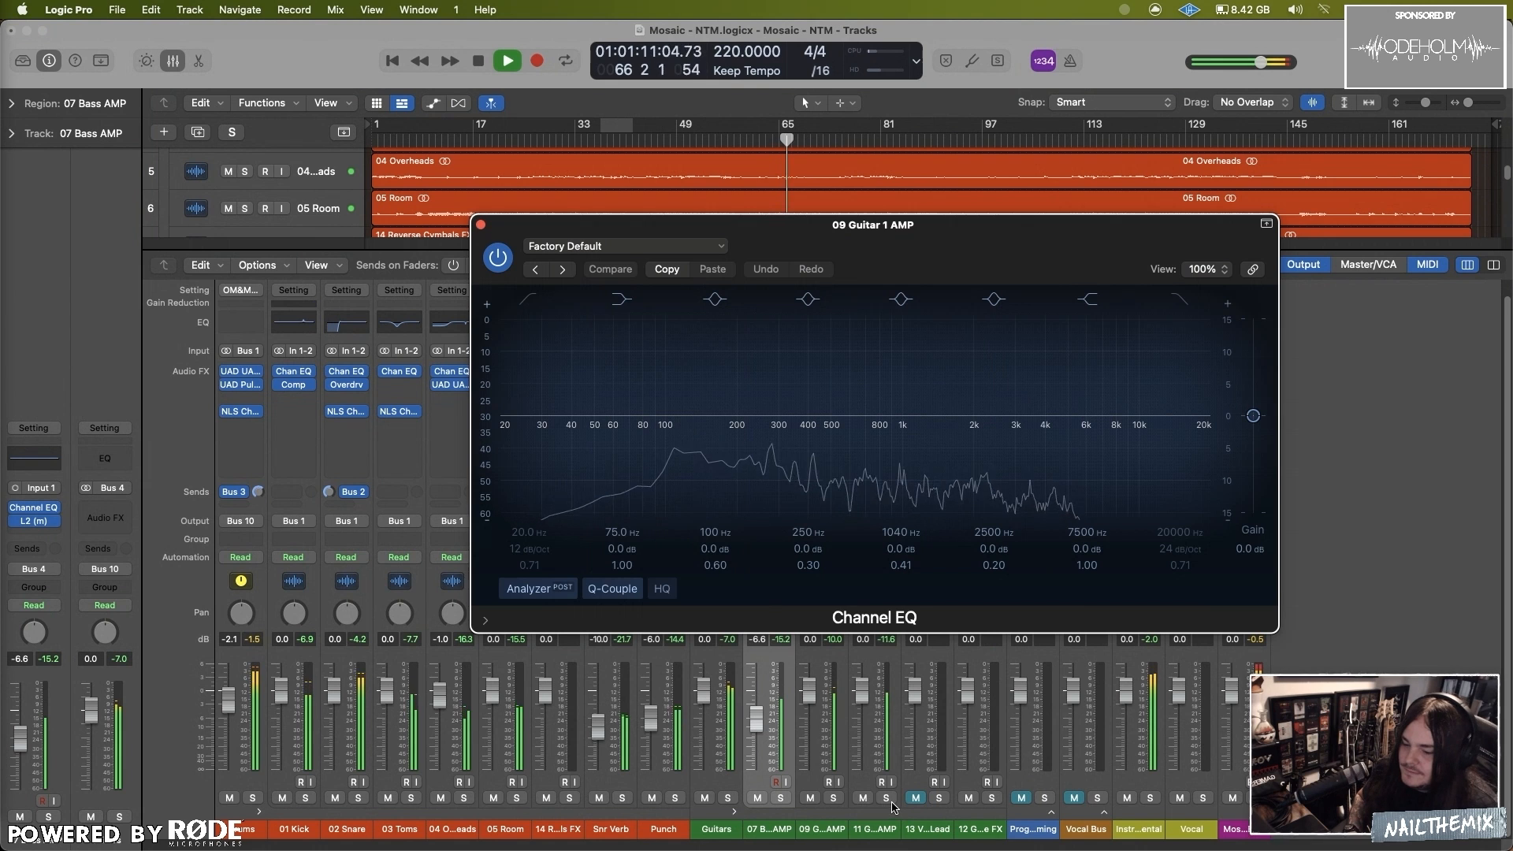
pyautogui.click(833, 798)
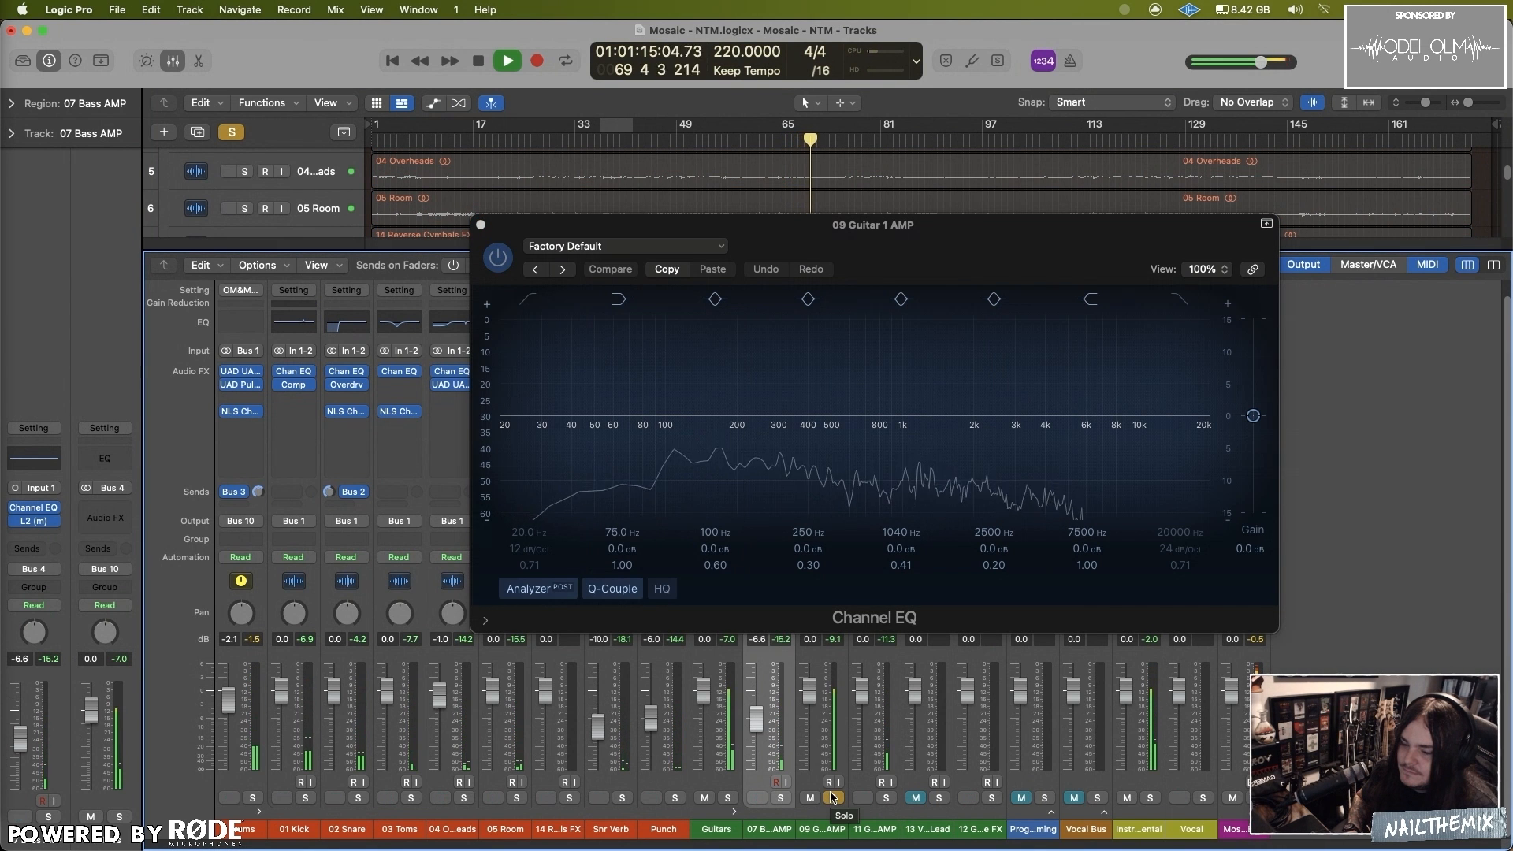
pyautogui.press('space')
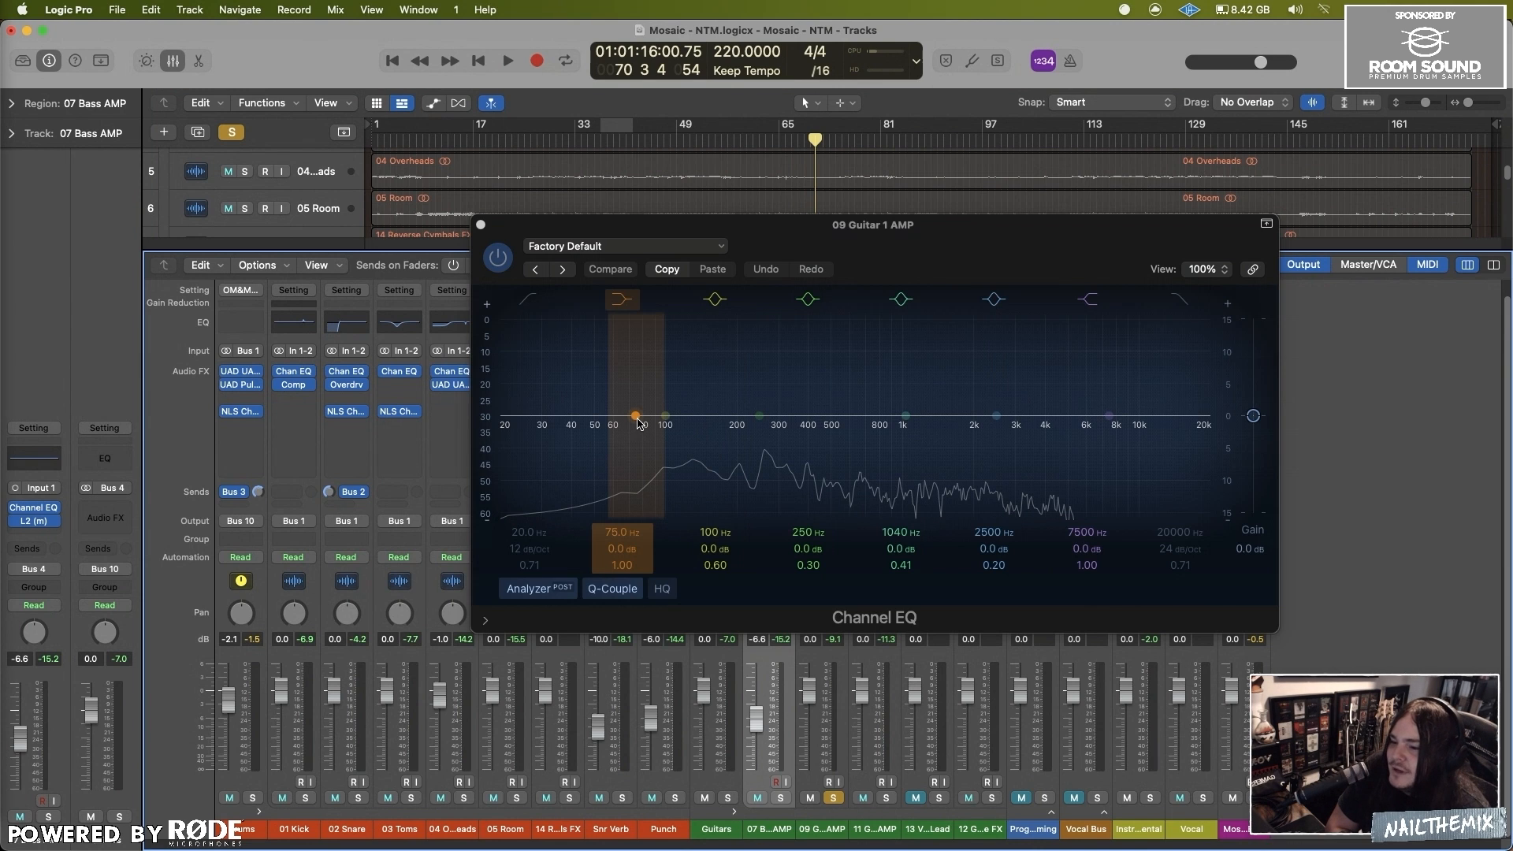
pyautogui.moveTo(638, 423); pyautogui.dragTo(651, 440)
pyautogui.moveTo(624, 549)
pyautogui.mouseDown()
pyautogui.moveTo(623, 508)
pyautogui.moveTo(623, 523)
pyautogui.mouseUp()
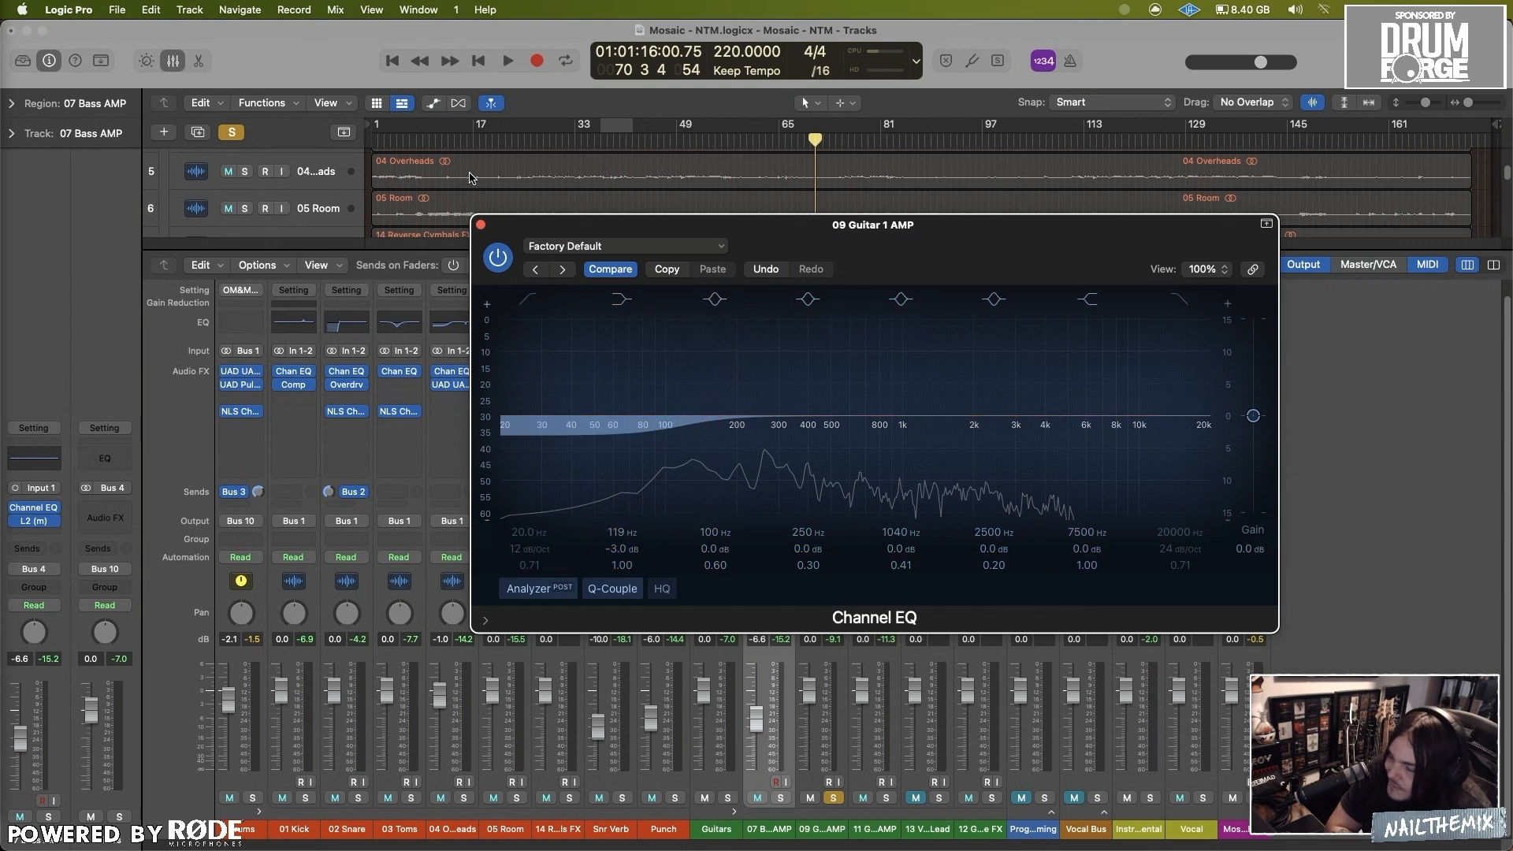
pyautogui.click(480, 224)
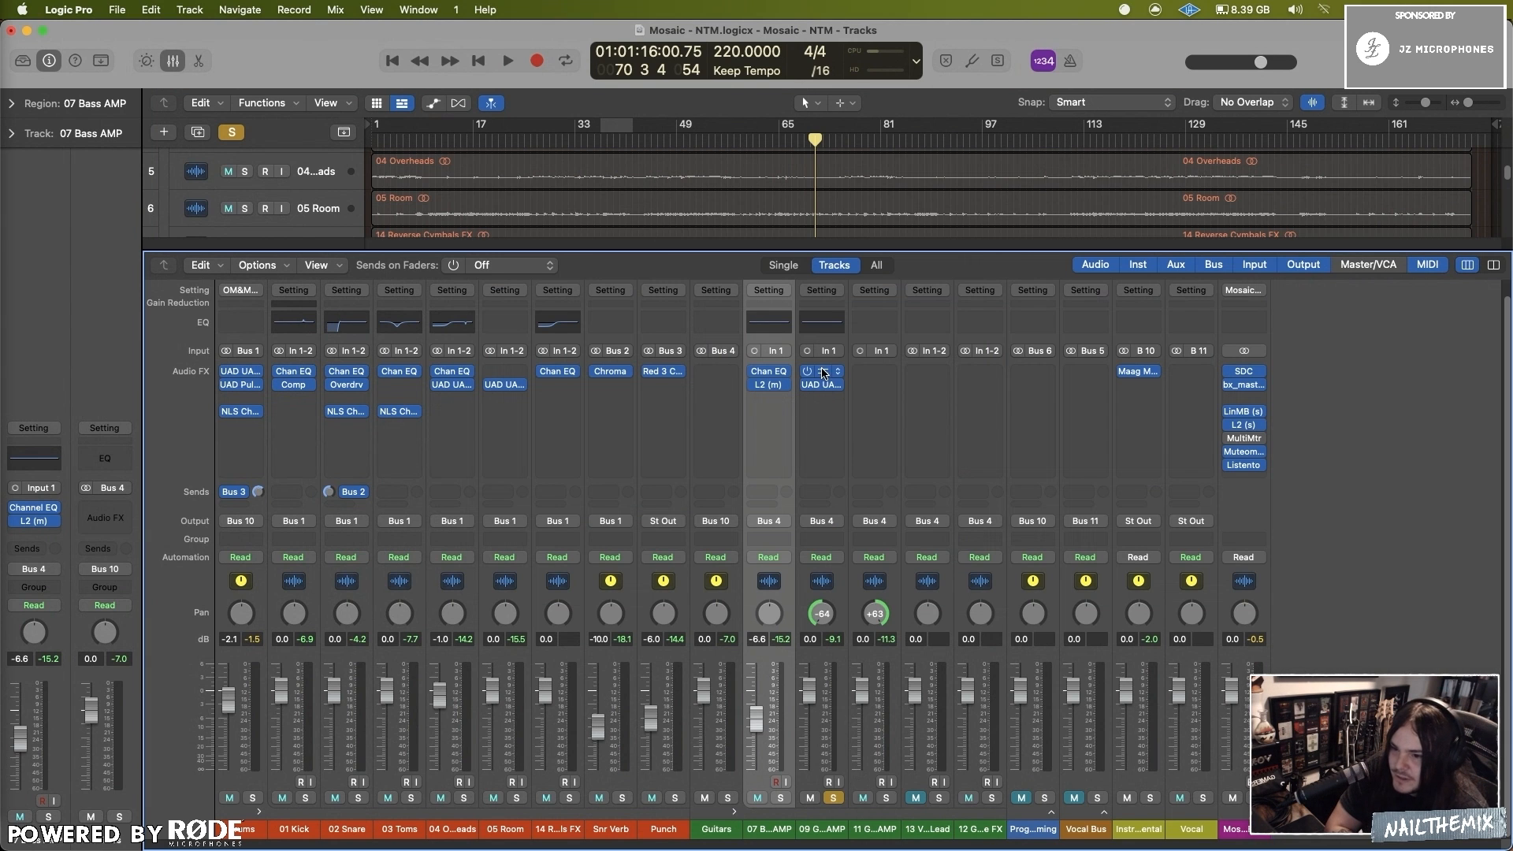
# Step: Set the high shelf in 09 Guitar 1 AMP's Channel EQ to 19100 Hz at -24.0 dB
pyautogui.click(768, 371)
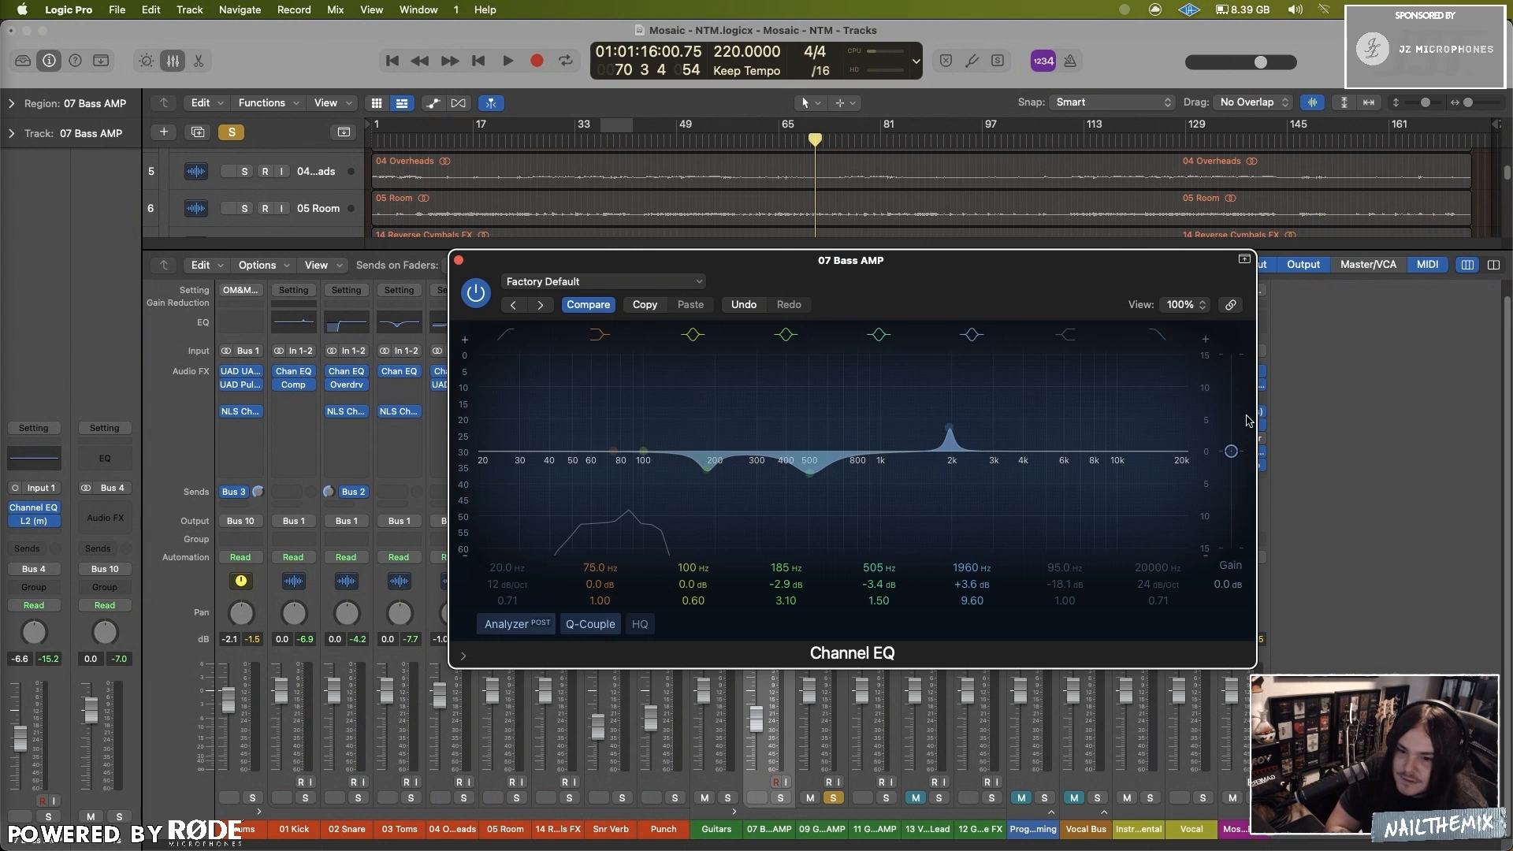
pyautogui.click(460, 261)
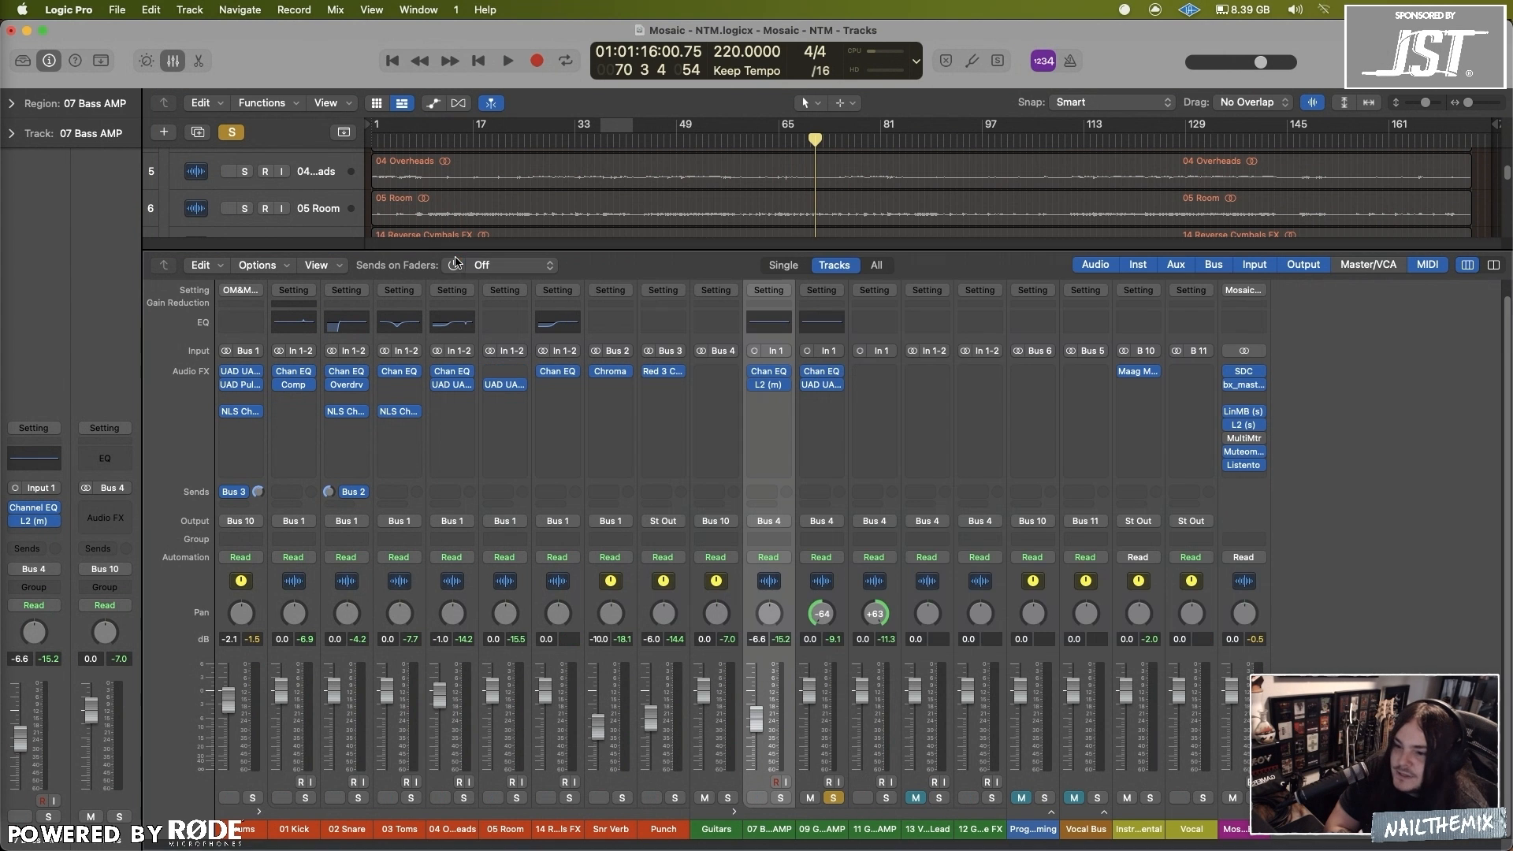
pyautogui.click(824, 376)
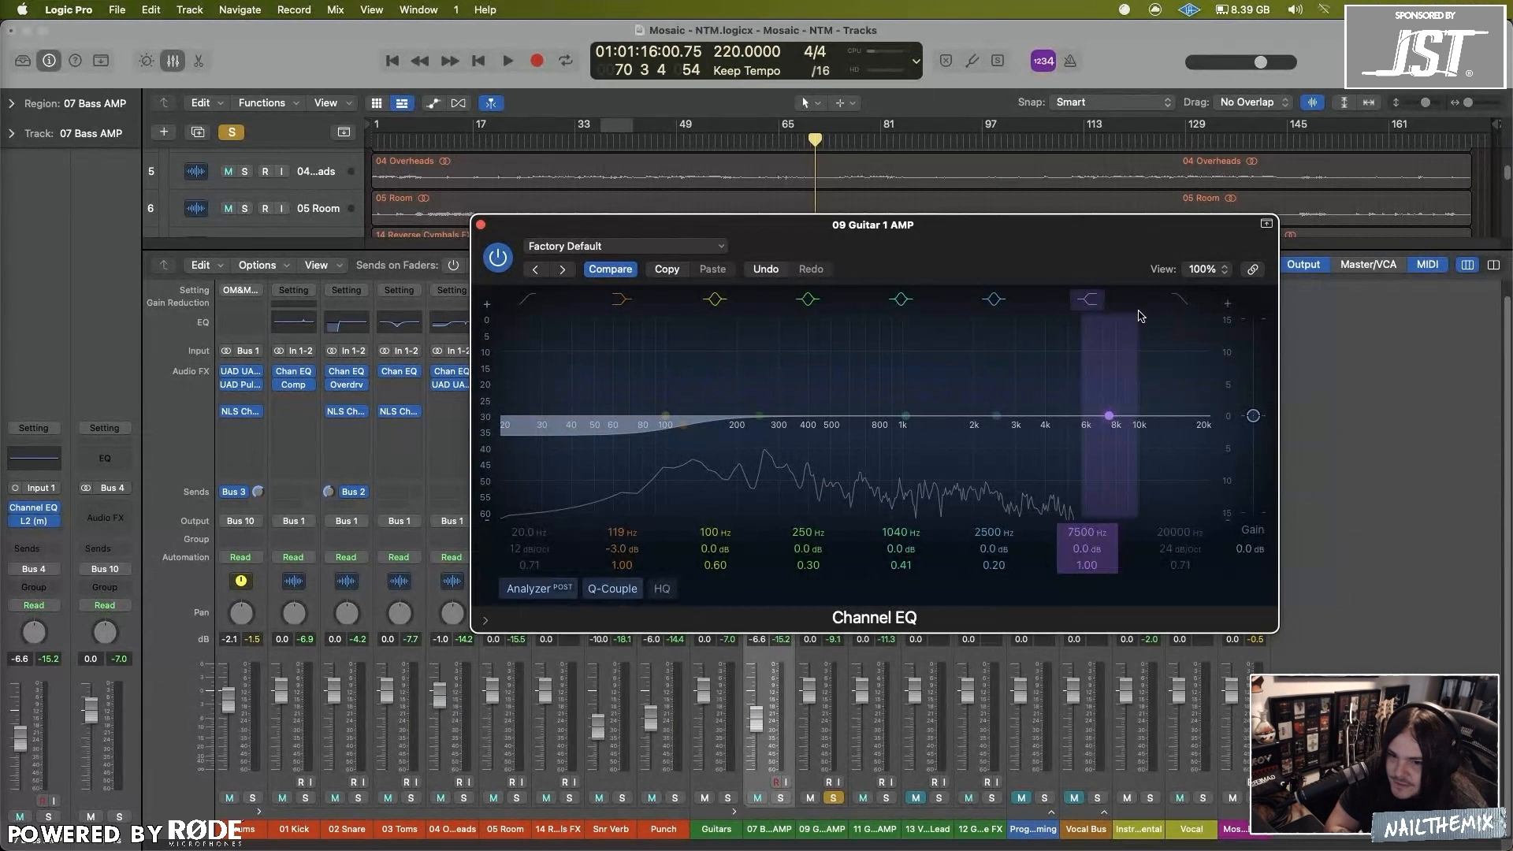
pyautogui.moveTo(1110, 416); pyautogui.dragTo(1240, 657)
pyautogui.moveTo(1210, 502); pyautogui.dragTo(1208, 499)
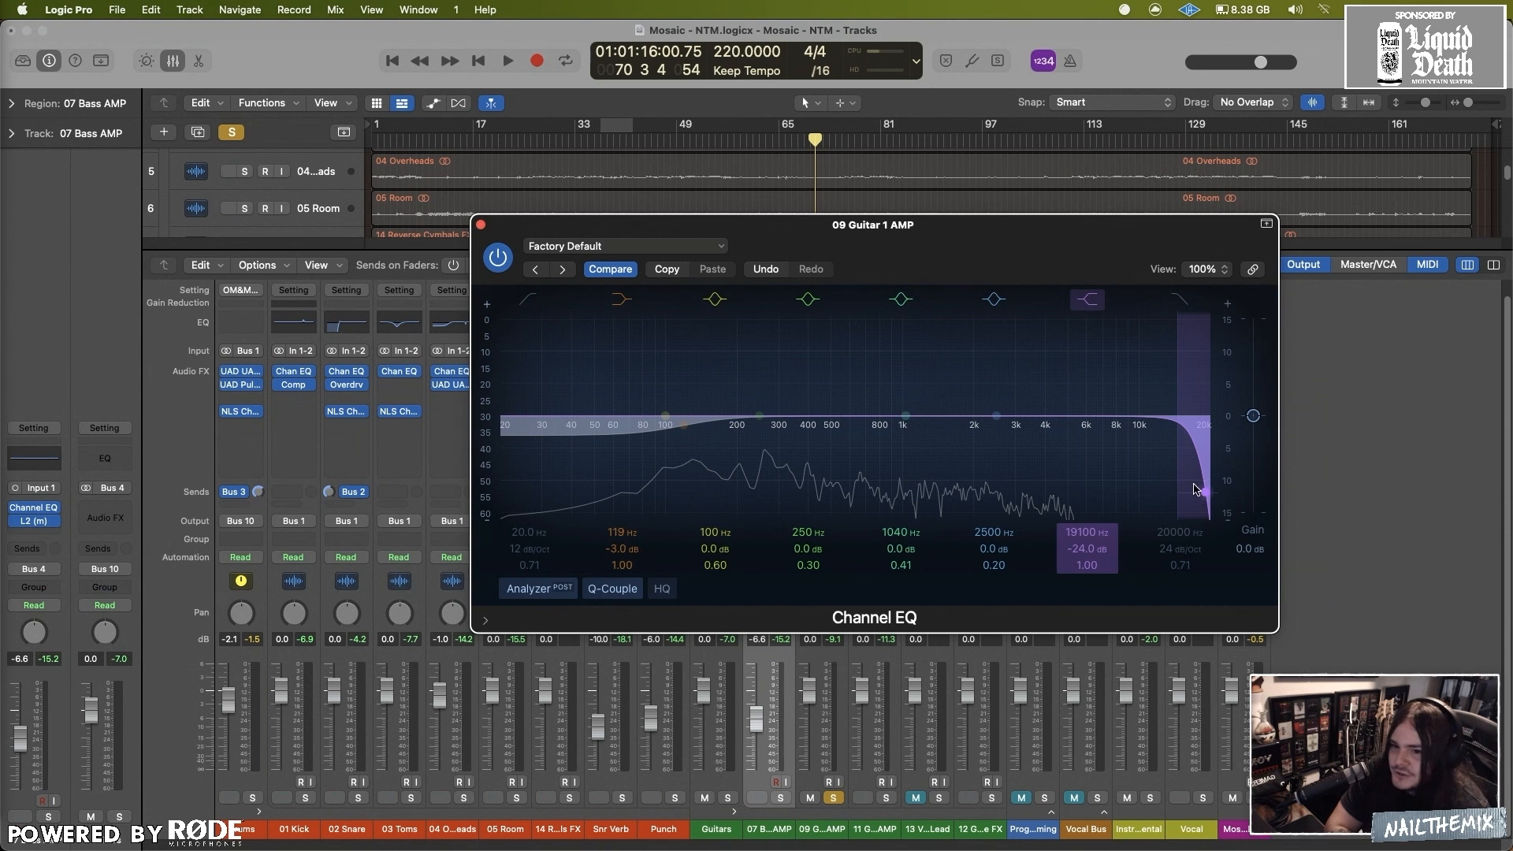
pyautogui.click(480, 225)
# Step: Copy the Channel EQ and UAD 1176LN compressor from 09 Guitar 1 AMP to the 11 Guitar 2 AMP channel
pyautogui.moveTo(824, 391)
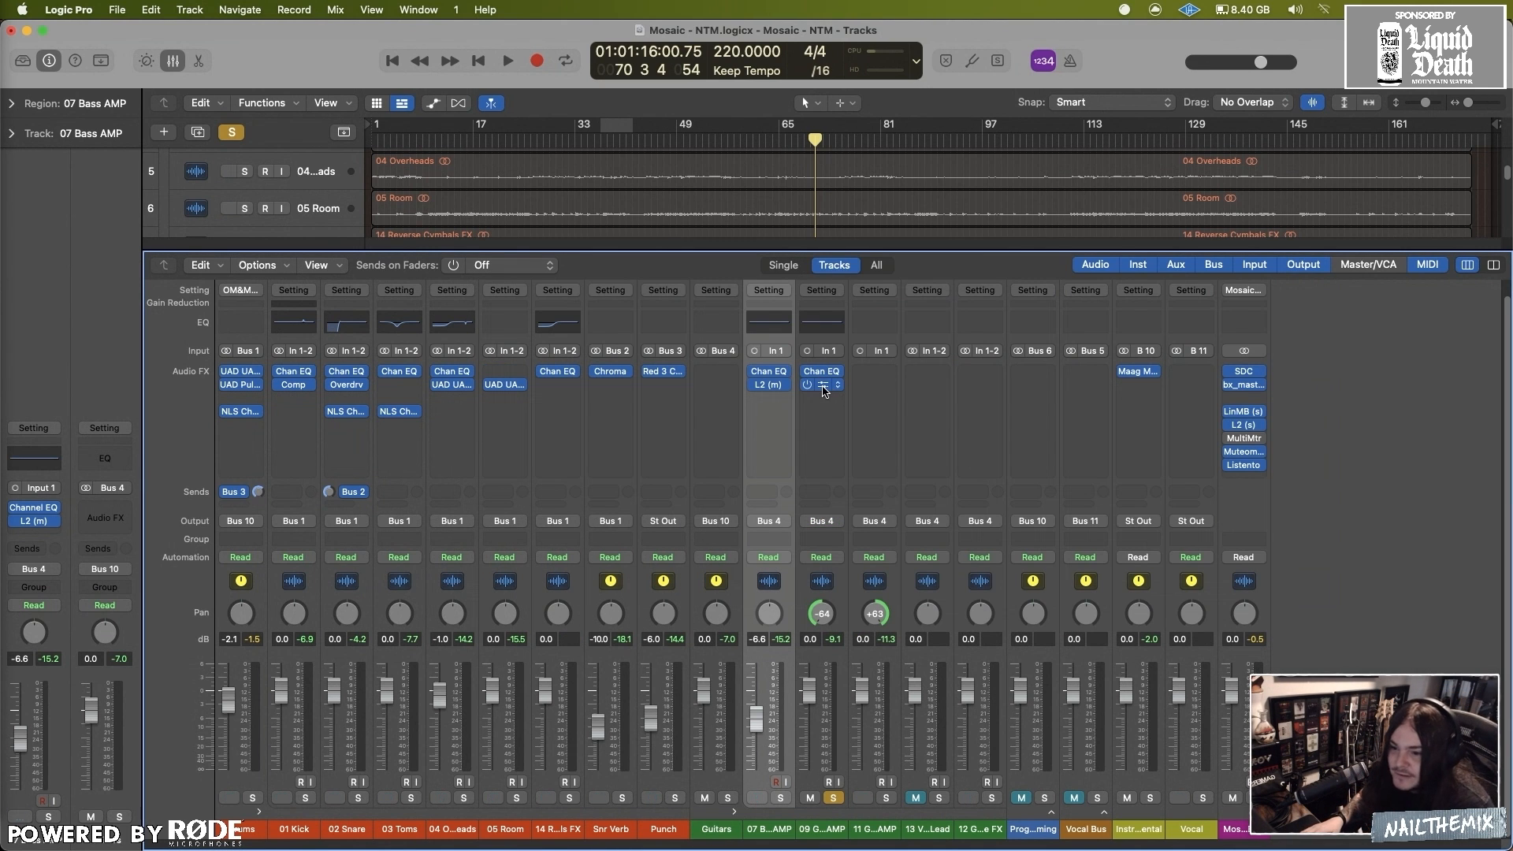
pyautogui.moveTo(824, 386); pyautogui.dragTo(874, 380)
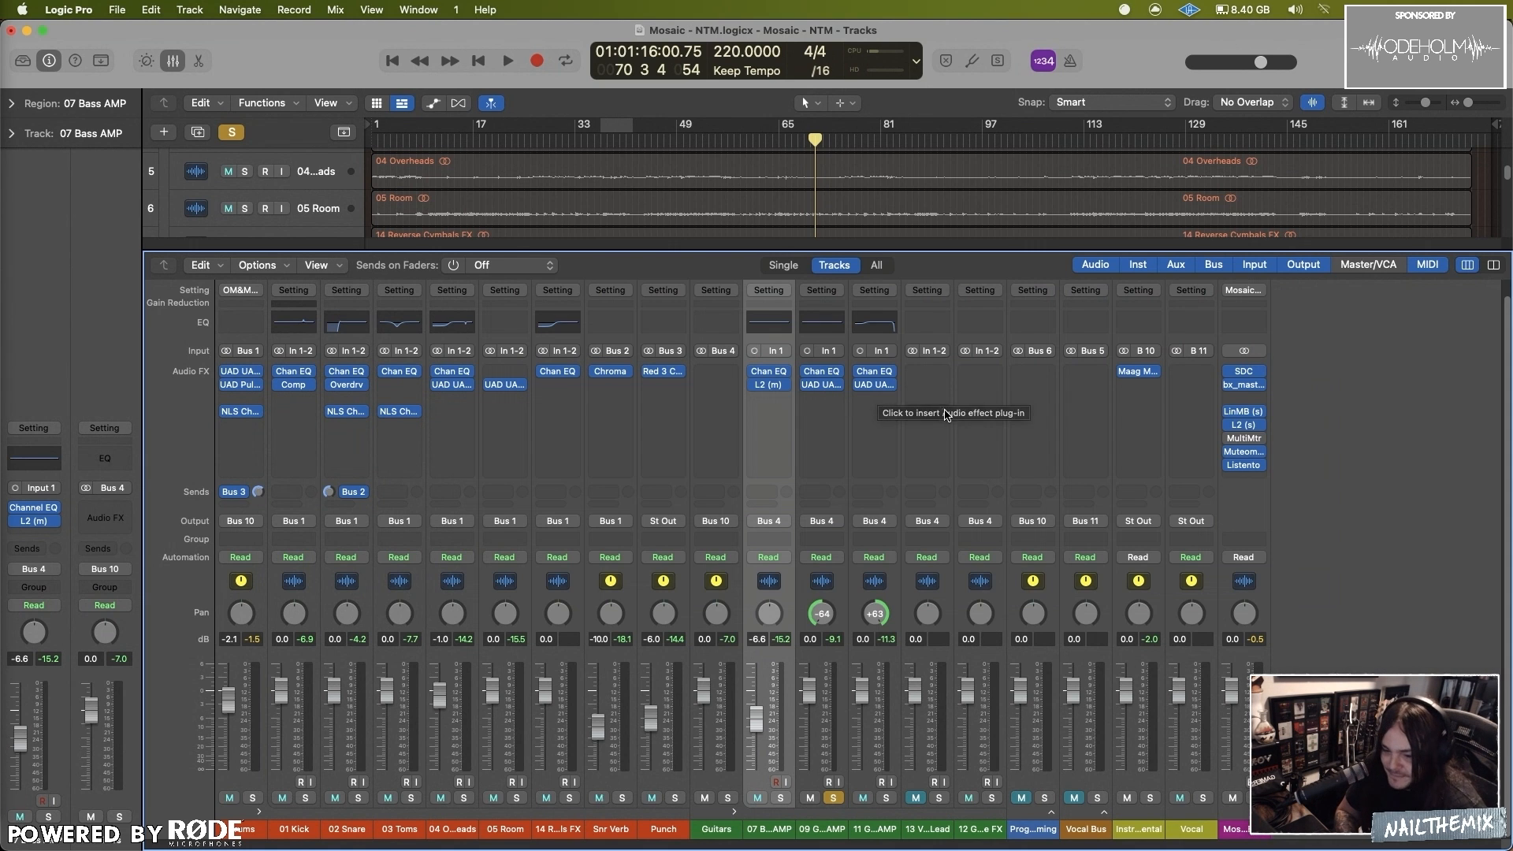
# Step: Select both guitar amp channels and compare their Channel EQ and 1176LN bypassed and active during playback
pyautogui.click(827, 665)
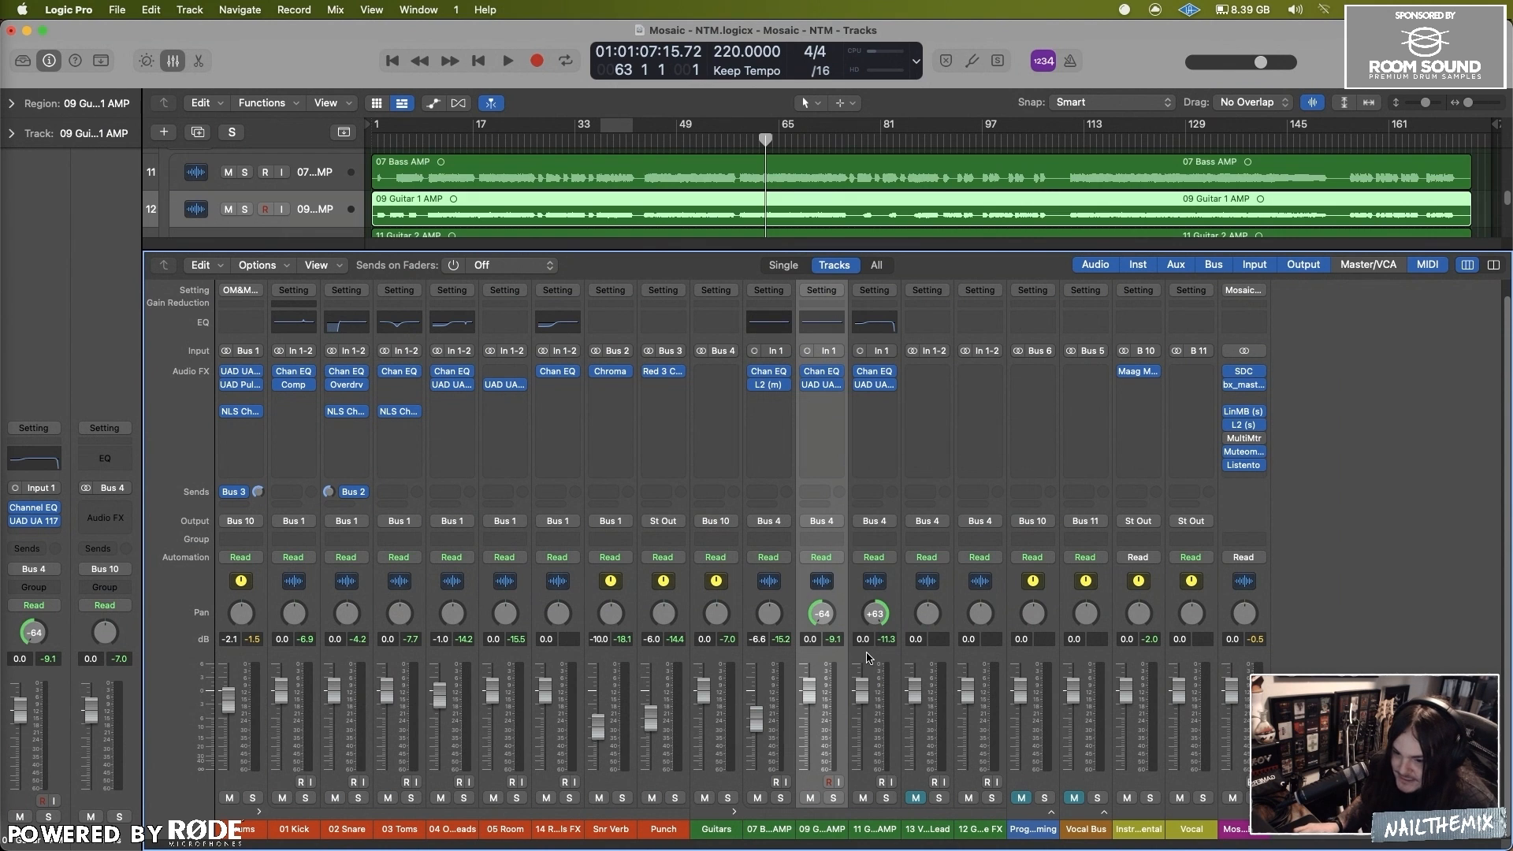
pyautogui.keyDown('shift'); pyautogui.click(869, 658); pyautogui.keyUp('shift')
pyautogui.press('space')
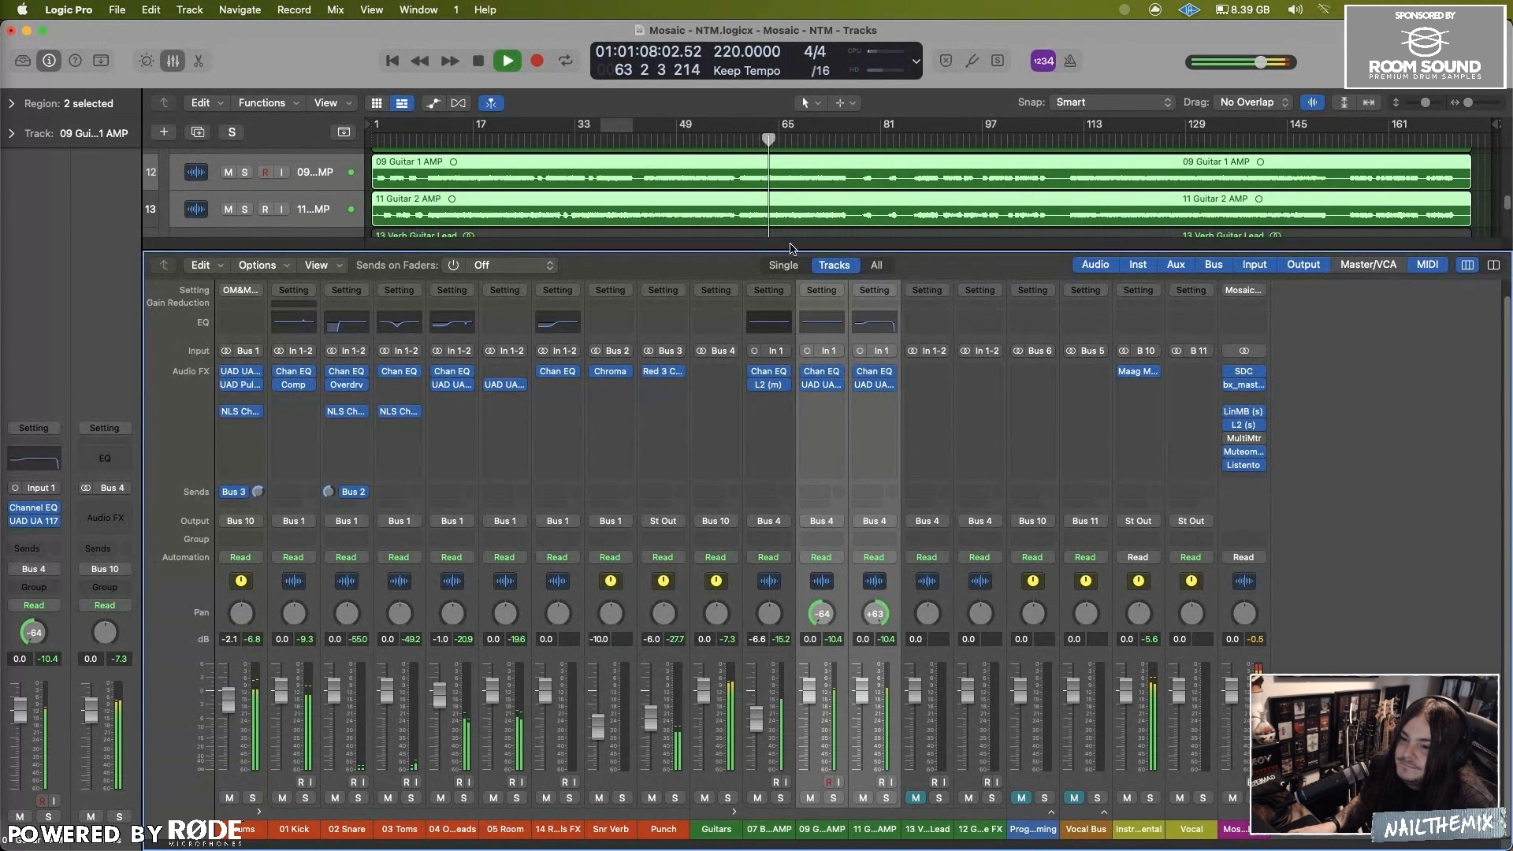
pyautogui.click(807, 372)
pyautogui.click(809, 385)
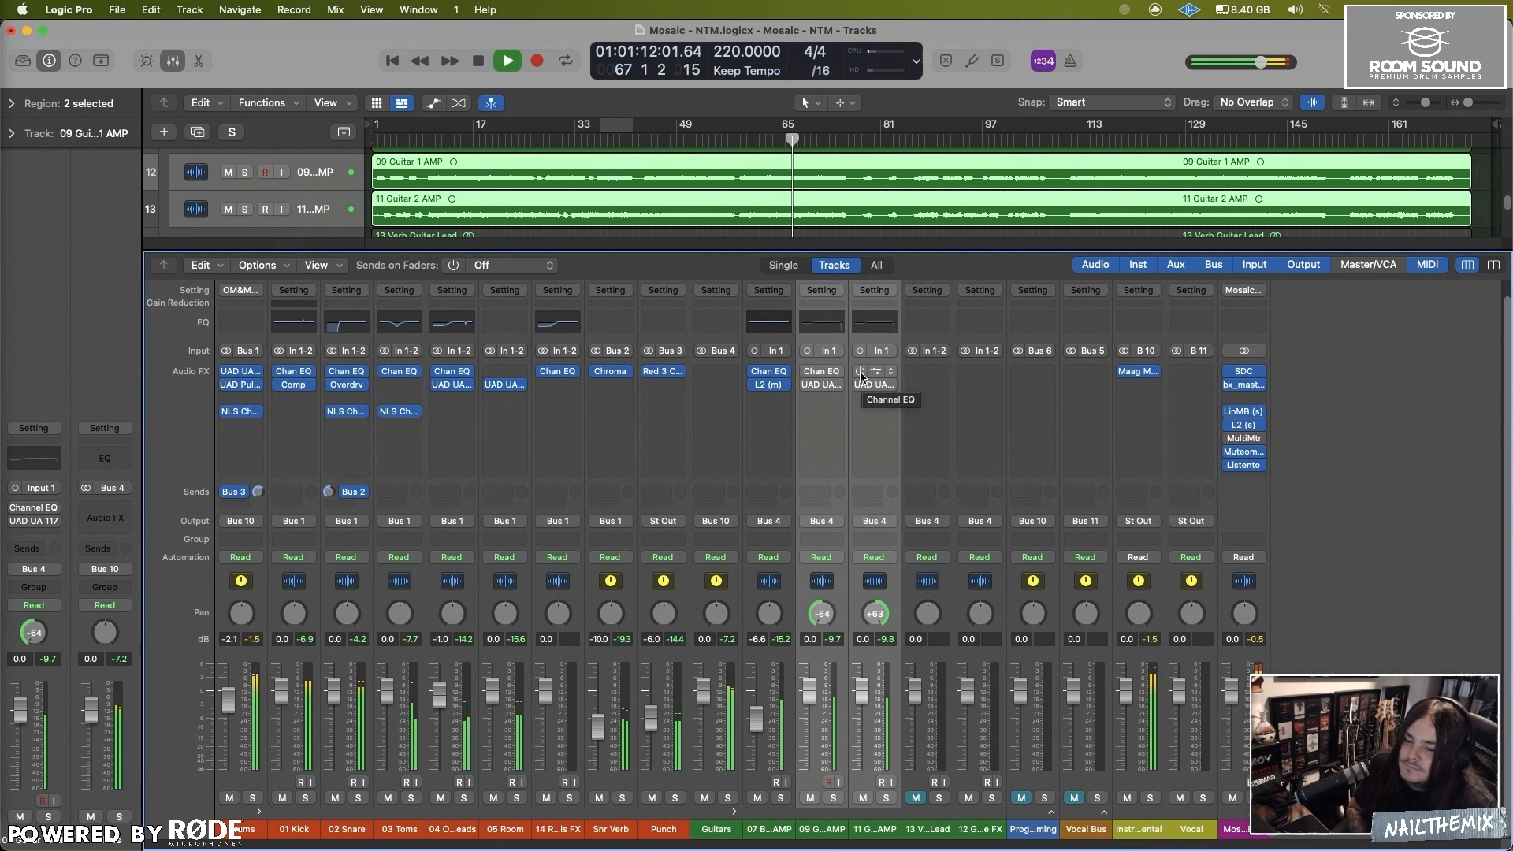
pyautogui.click(858, 372)
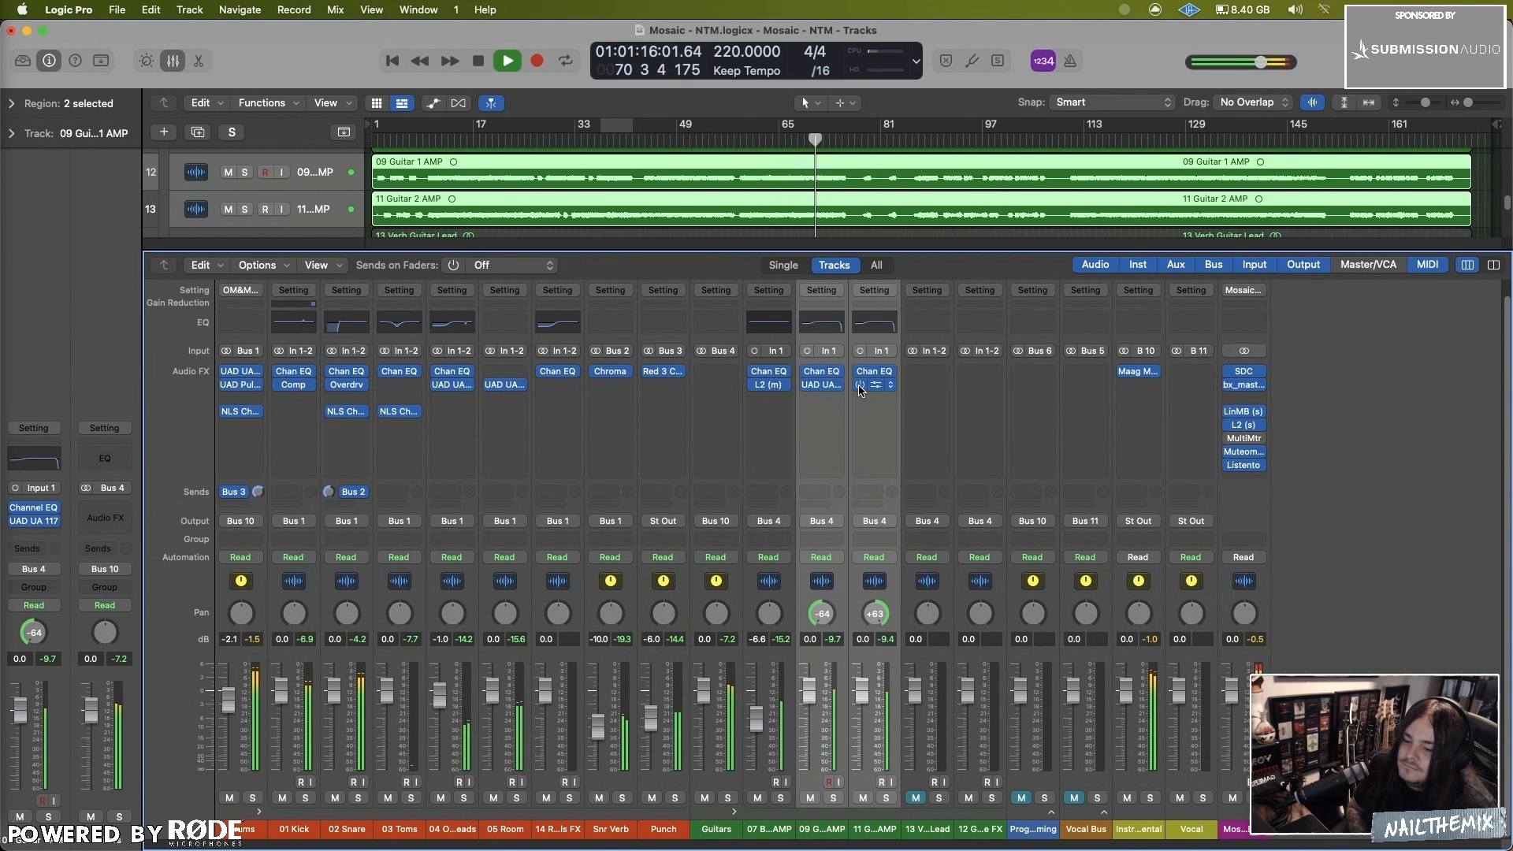
pyautogui.click(859, 384)
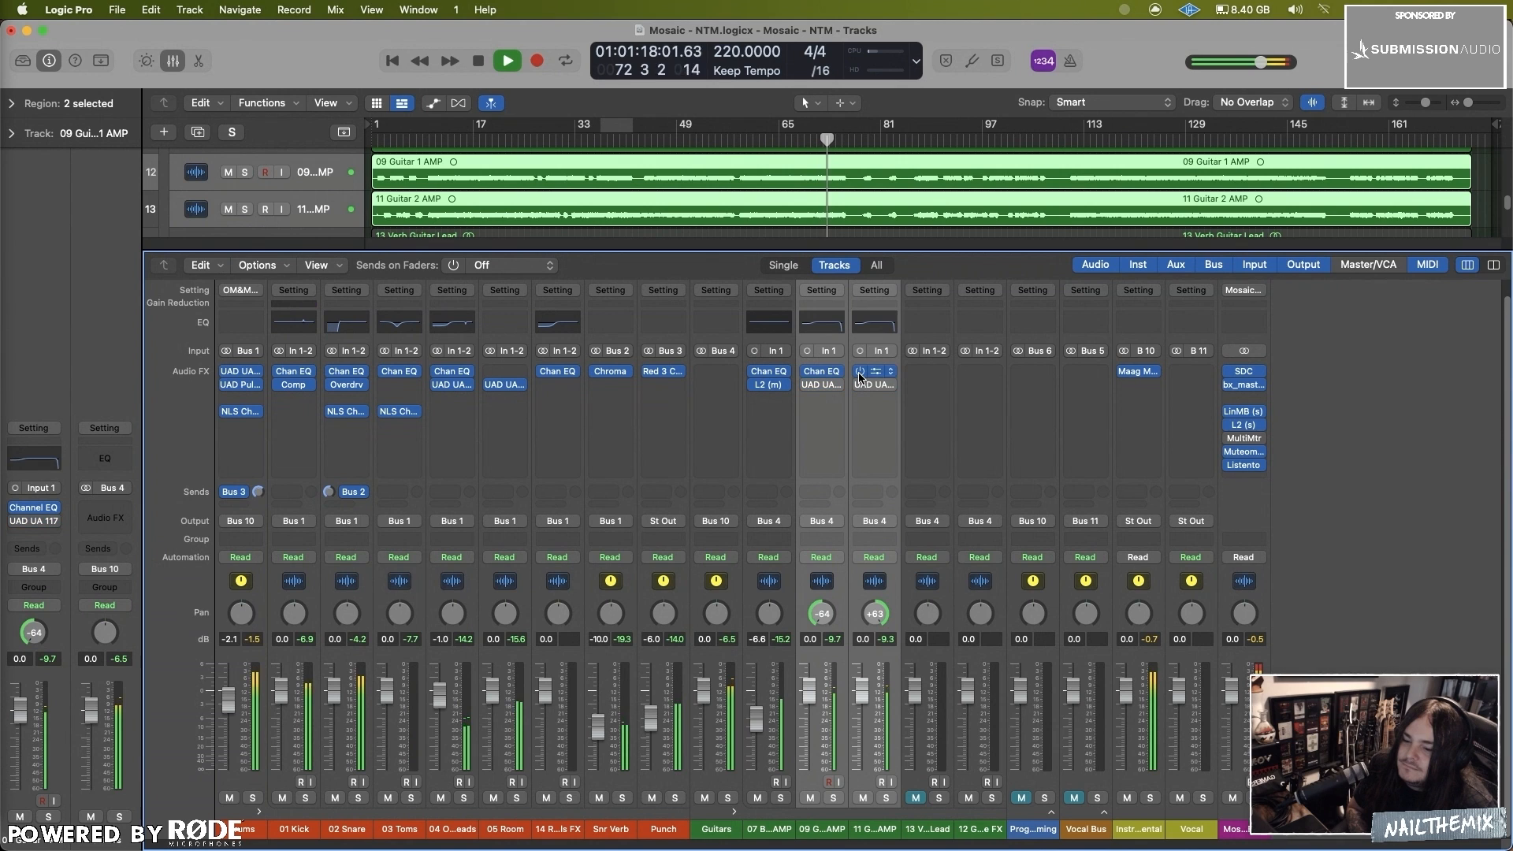
pyautogui.click(859, 372)
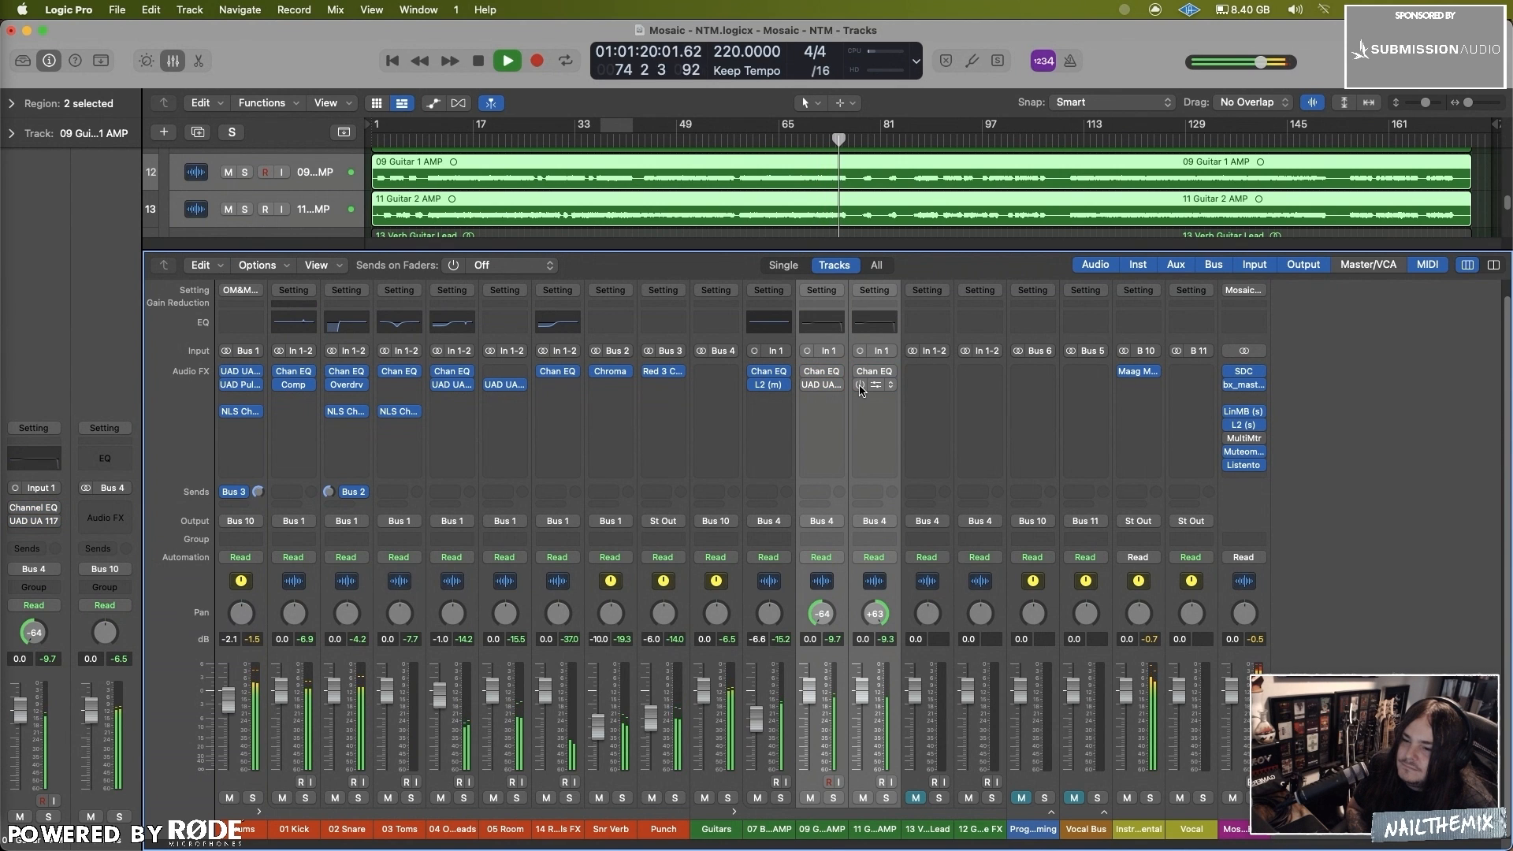
pyautogui.click(859, 384)
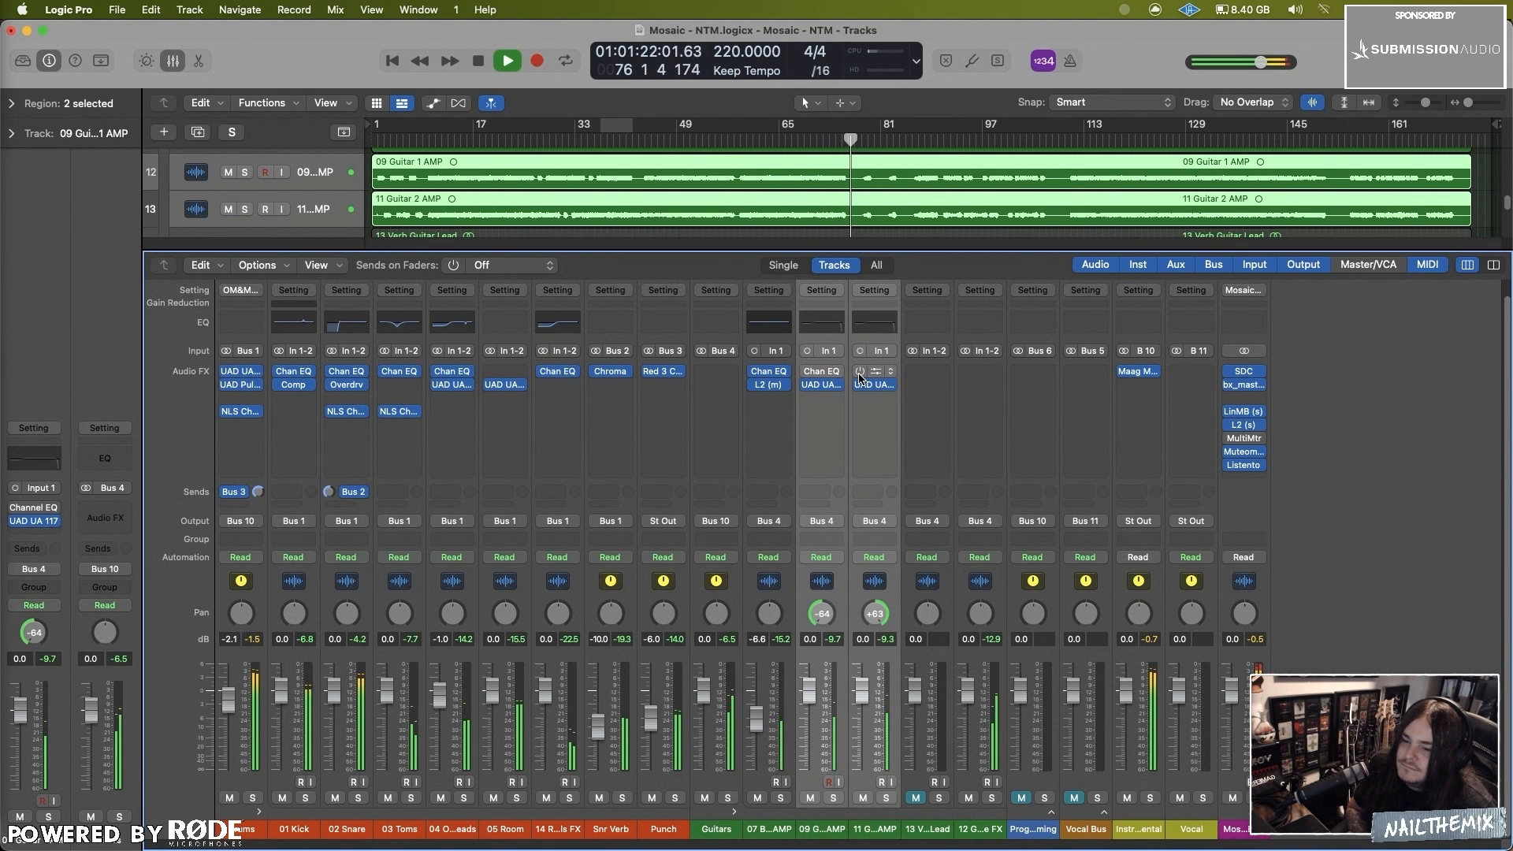
pyautogui.click(859, 372)
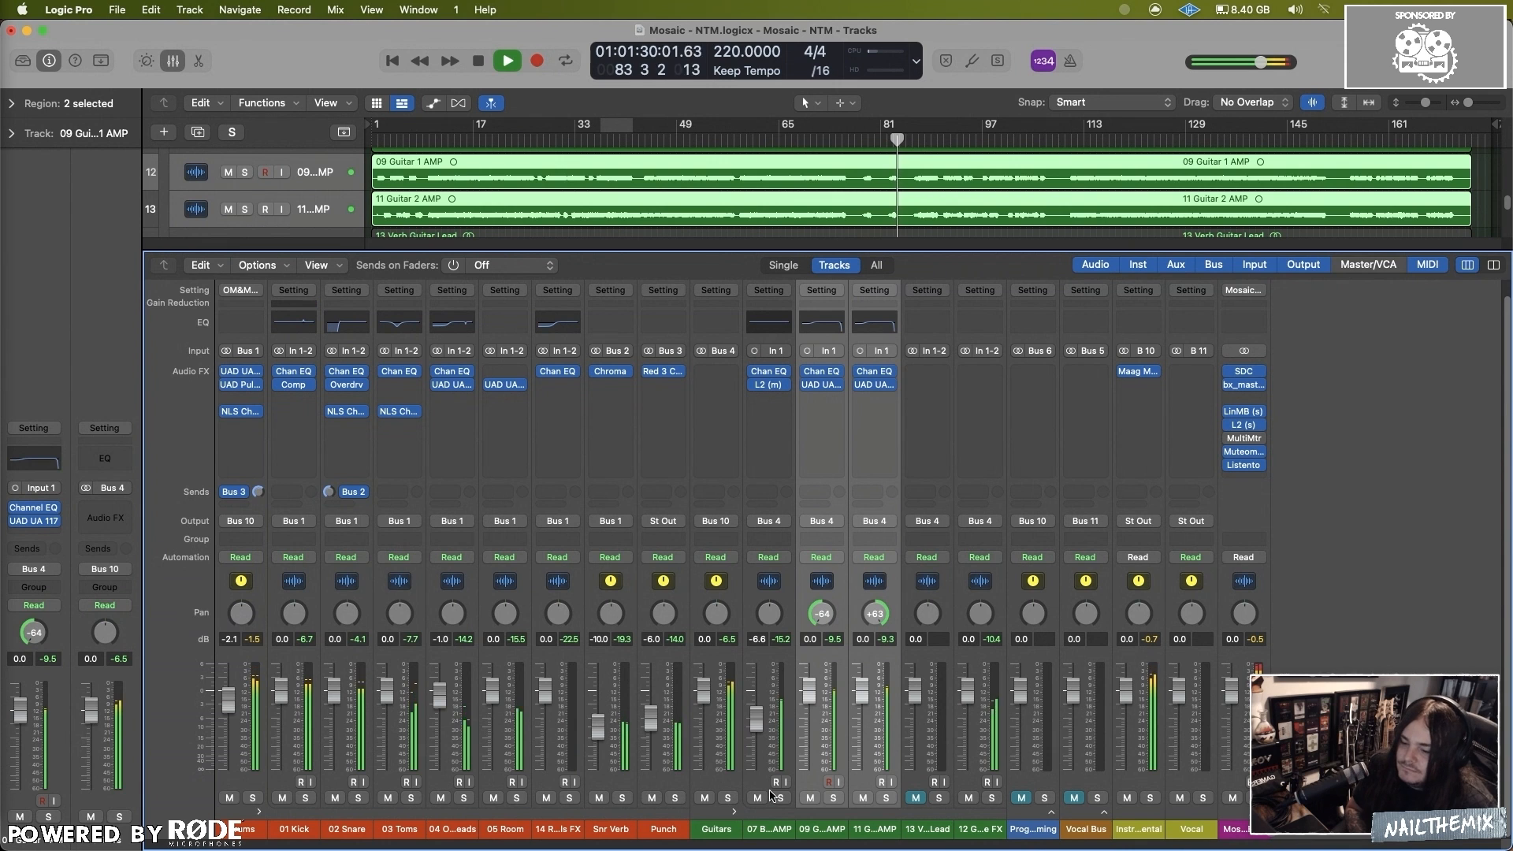
# Step: In 07 Bass AMP's Channel EQ, set one cut to 206 Hz at -3.2 dB and another to 111 Hz at -1.3 dB with Q 5.90
pyautogui.click(768, 371)
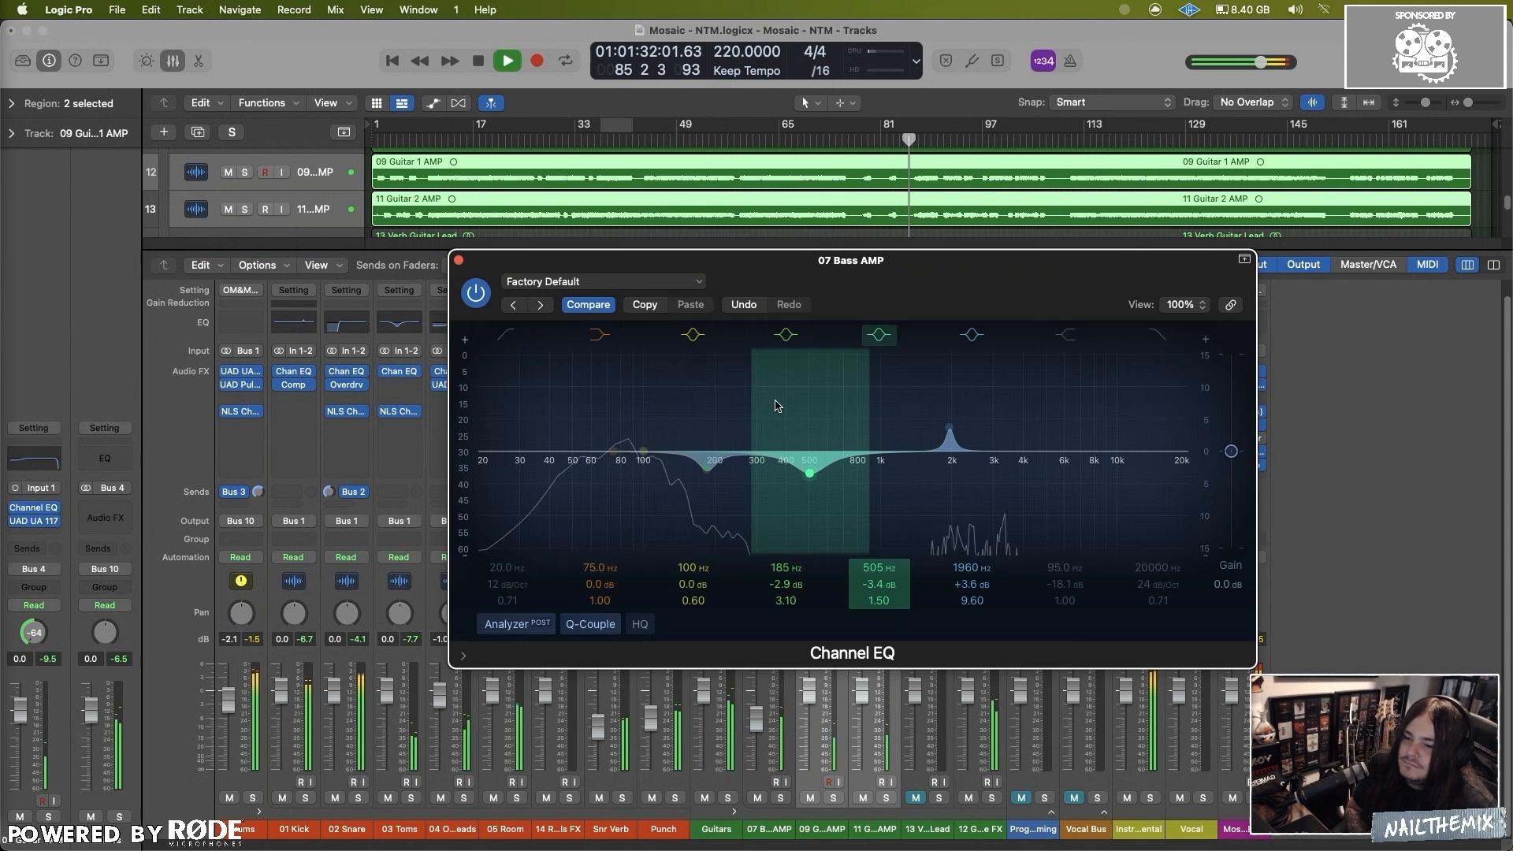
pyautogui.moveTo(706, 477); pyautogui.dragTo(650, 457)
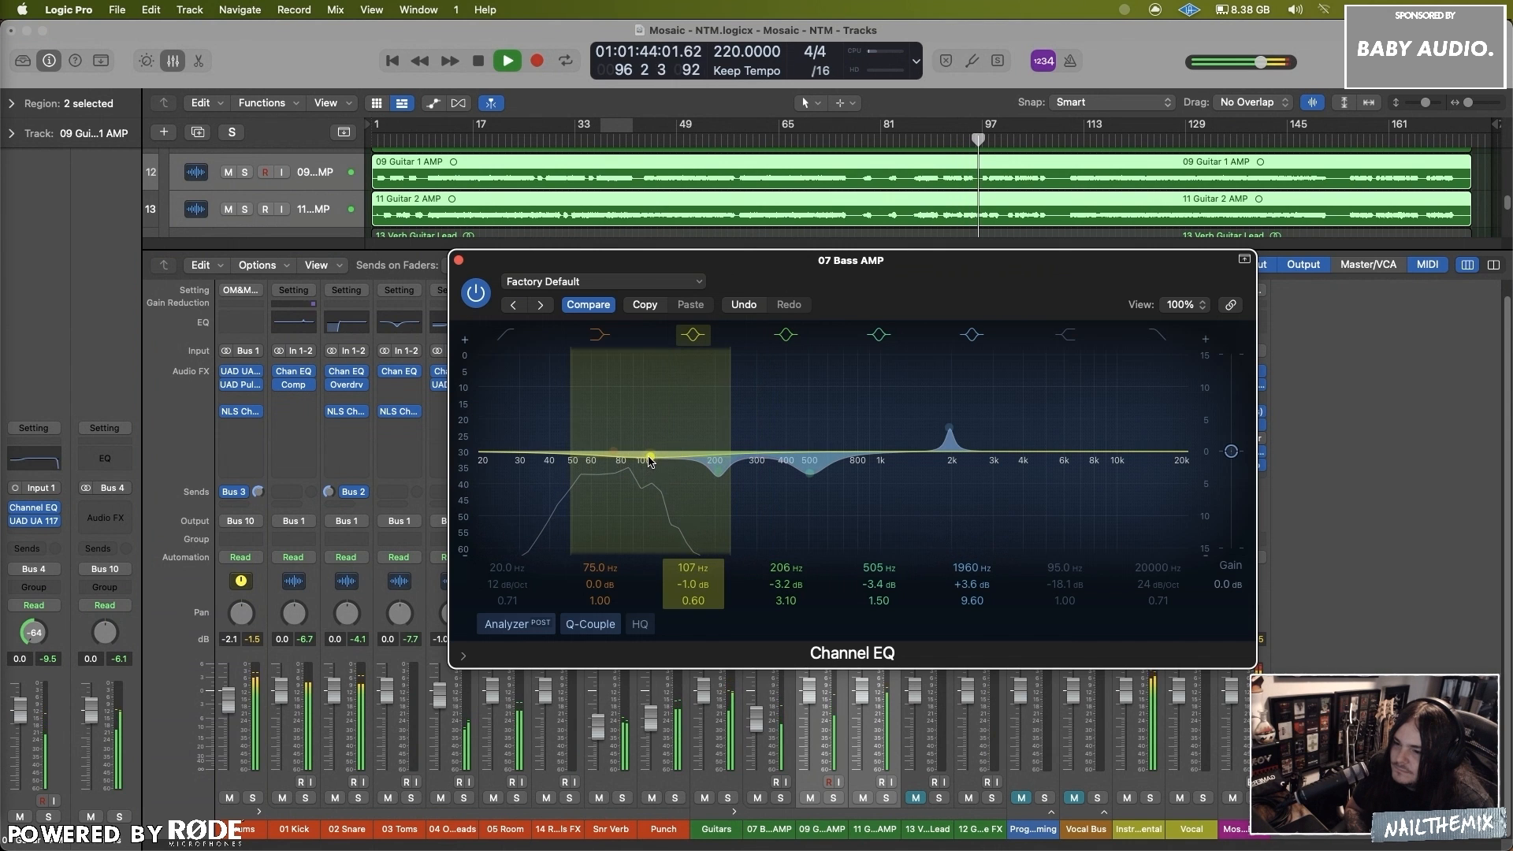
pyautogui.moveTo(683, 592); pyautogui.dragTo(655, 458)
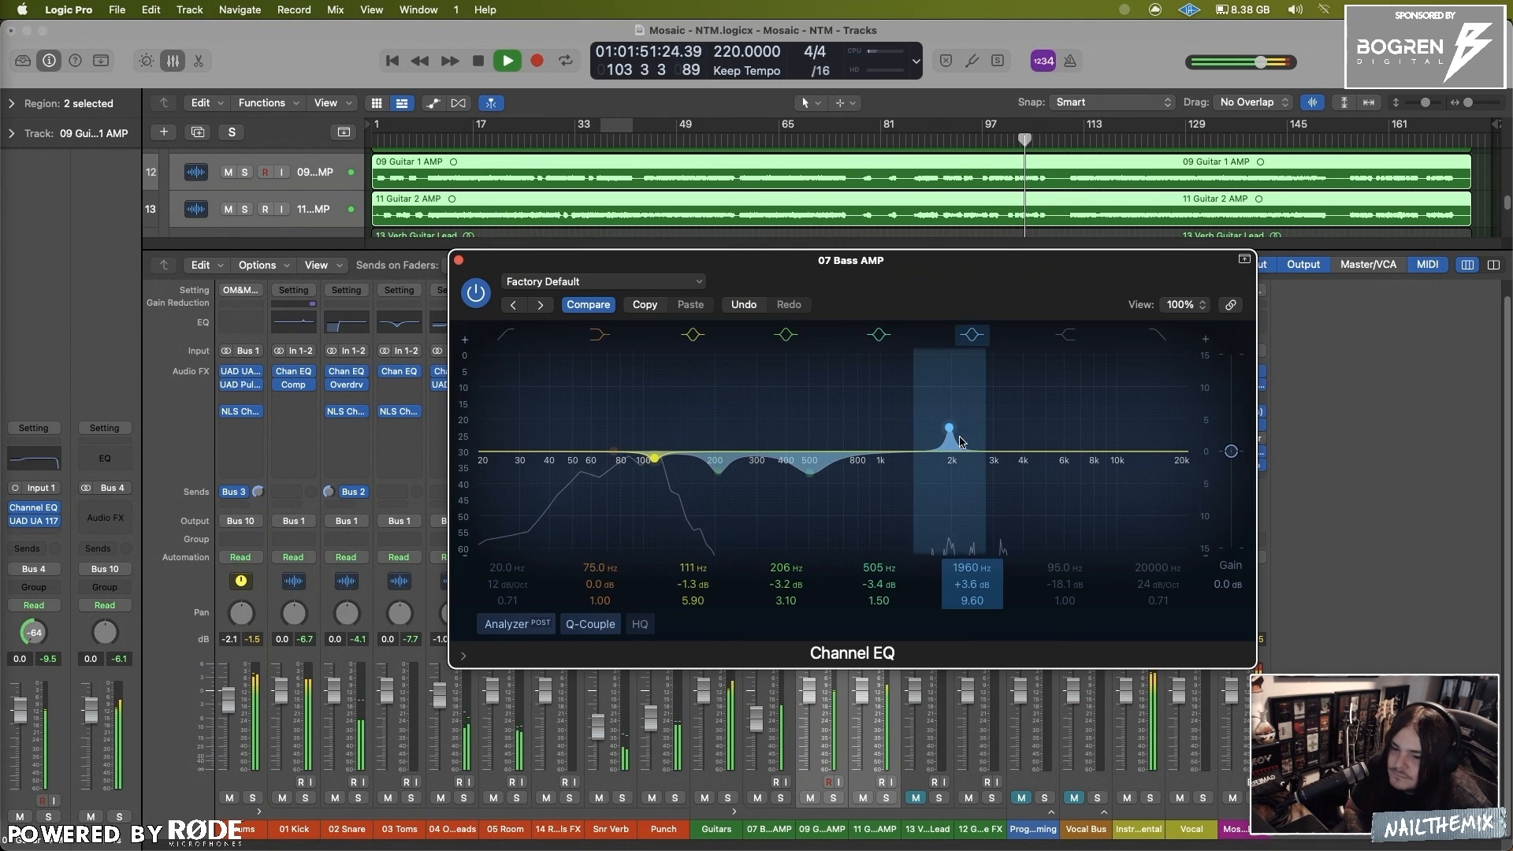
# Step: Raise the 1960 Hz boost in 07 Bass AMP's Channel EQ to +6.5 dB, close the EQ and stop playback
pyautogui.moveTo(964, 580); pyautogui.dragTo(964, 561)
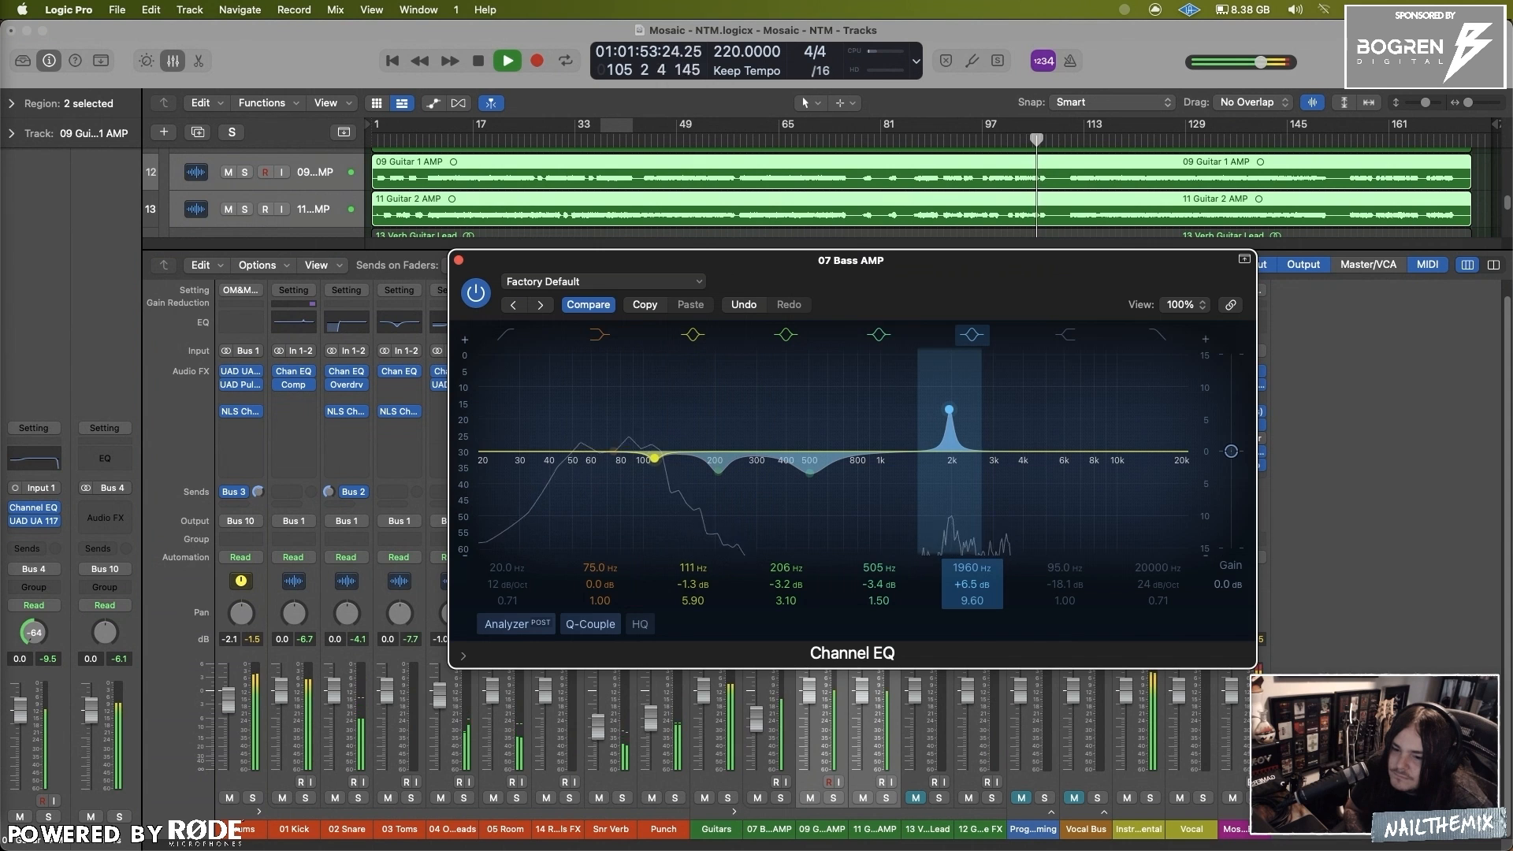
pyautogui.click(458, 260)
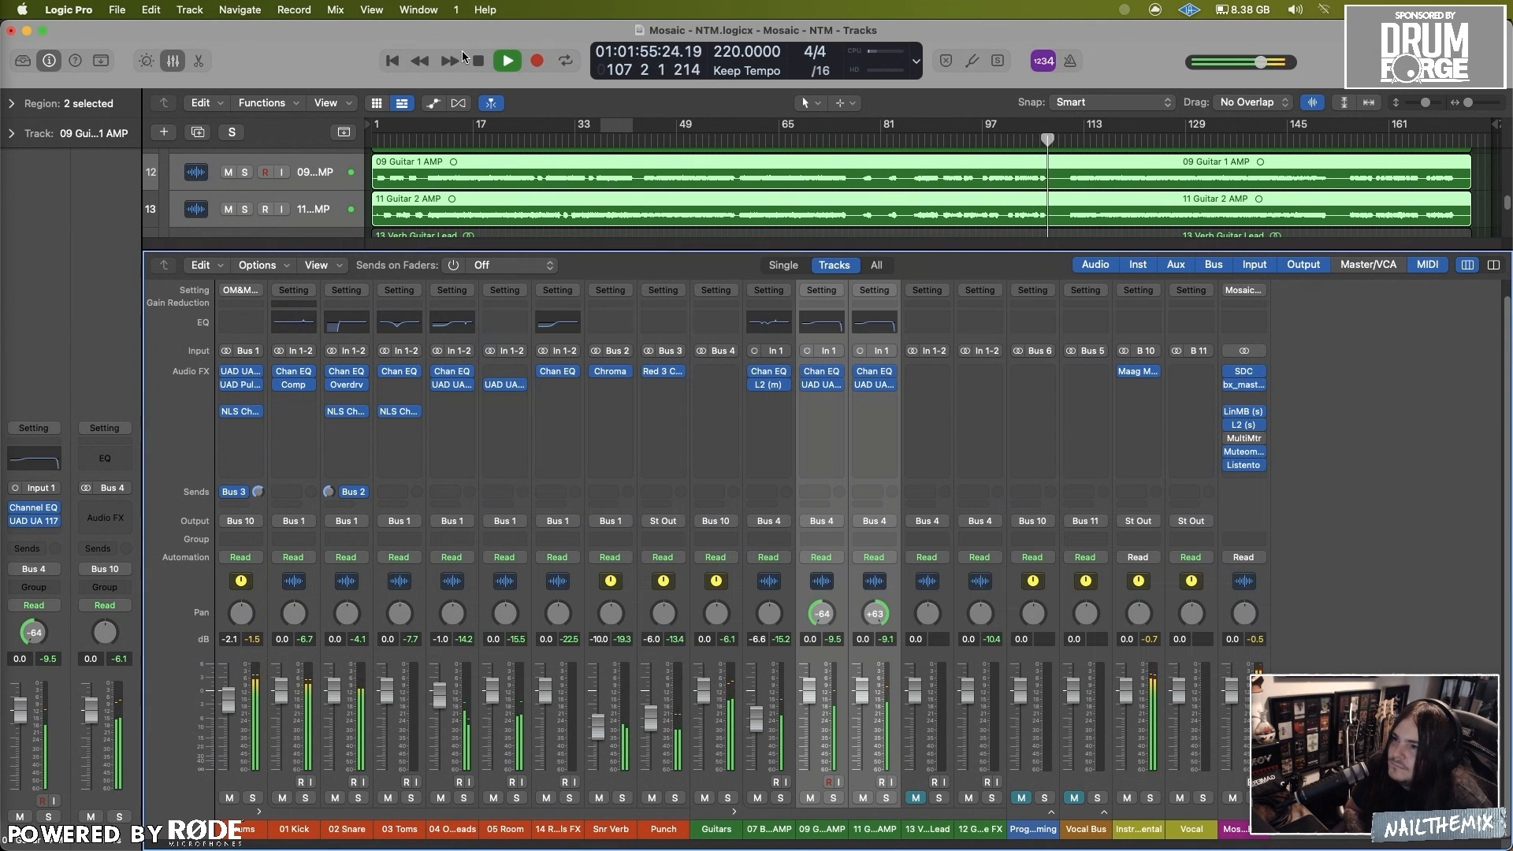
pyautogui.rightClick(478, 61)
pyautogui.click(479, 66)
pyautogui.click(478, 61)
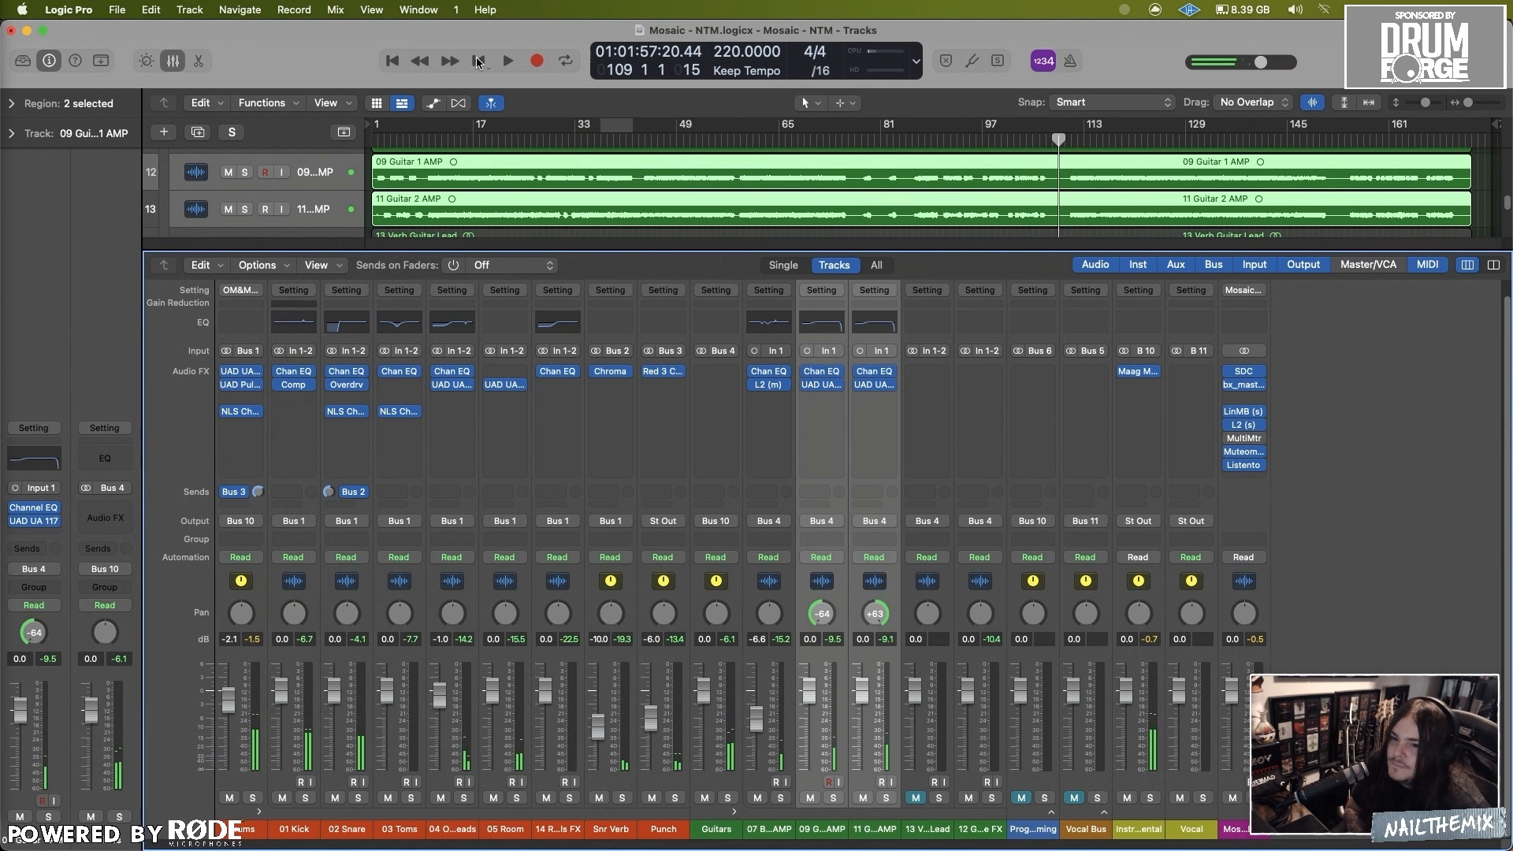
# Step: Unmute the 13 Verb Guitar Lead track, insert a Channel EQ on its channel and close the plug-in window
pyautogui.scroll(-1, 899, 225)
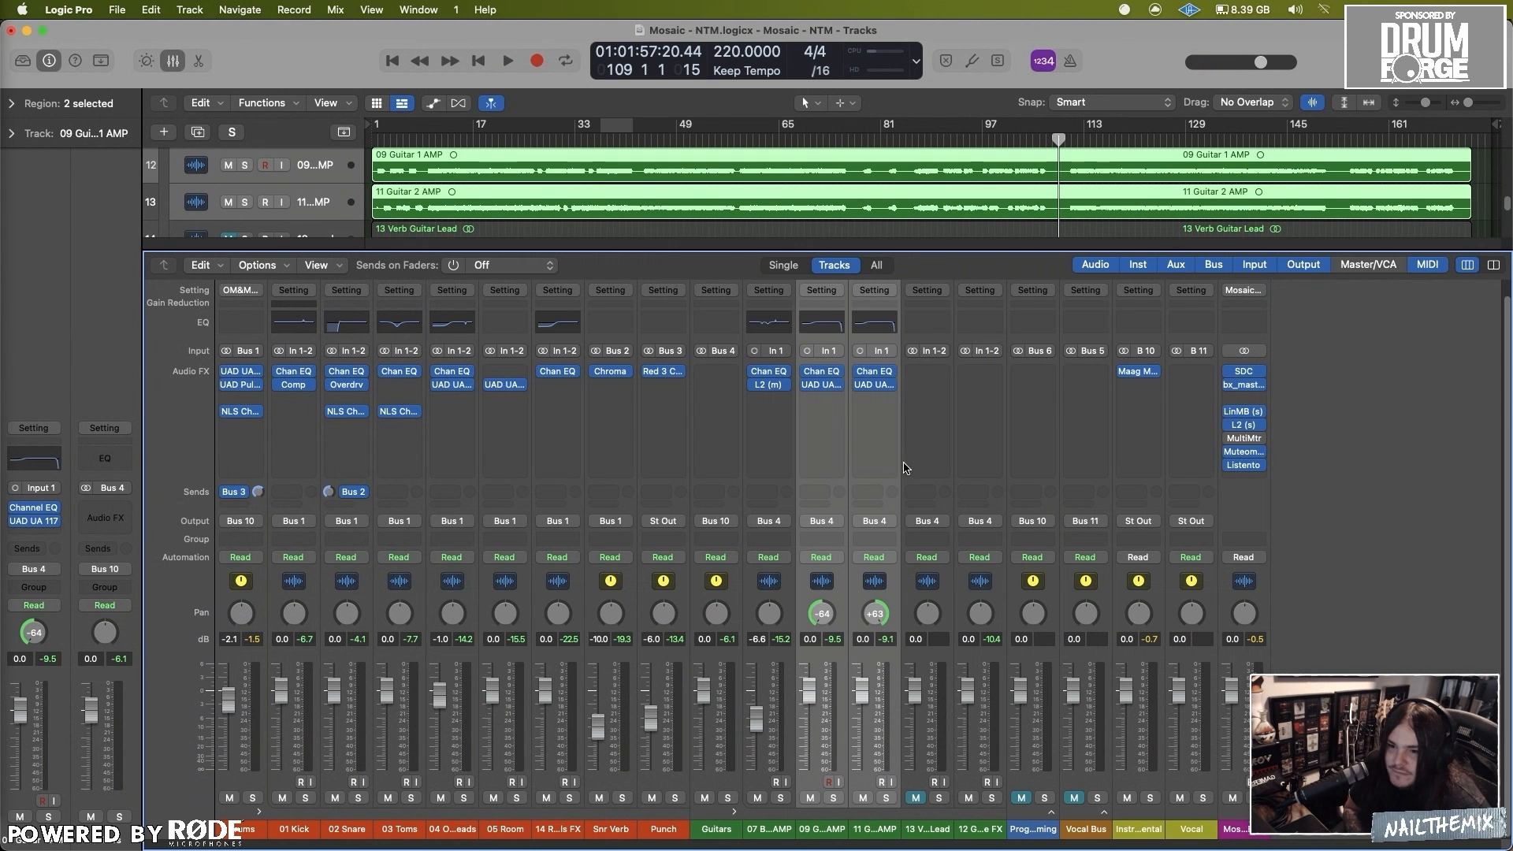
pyautogui.scroll(-3, 350, 190)
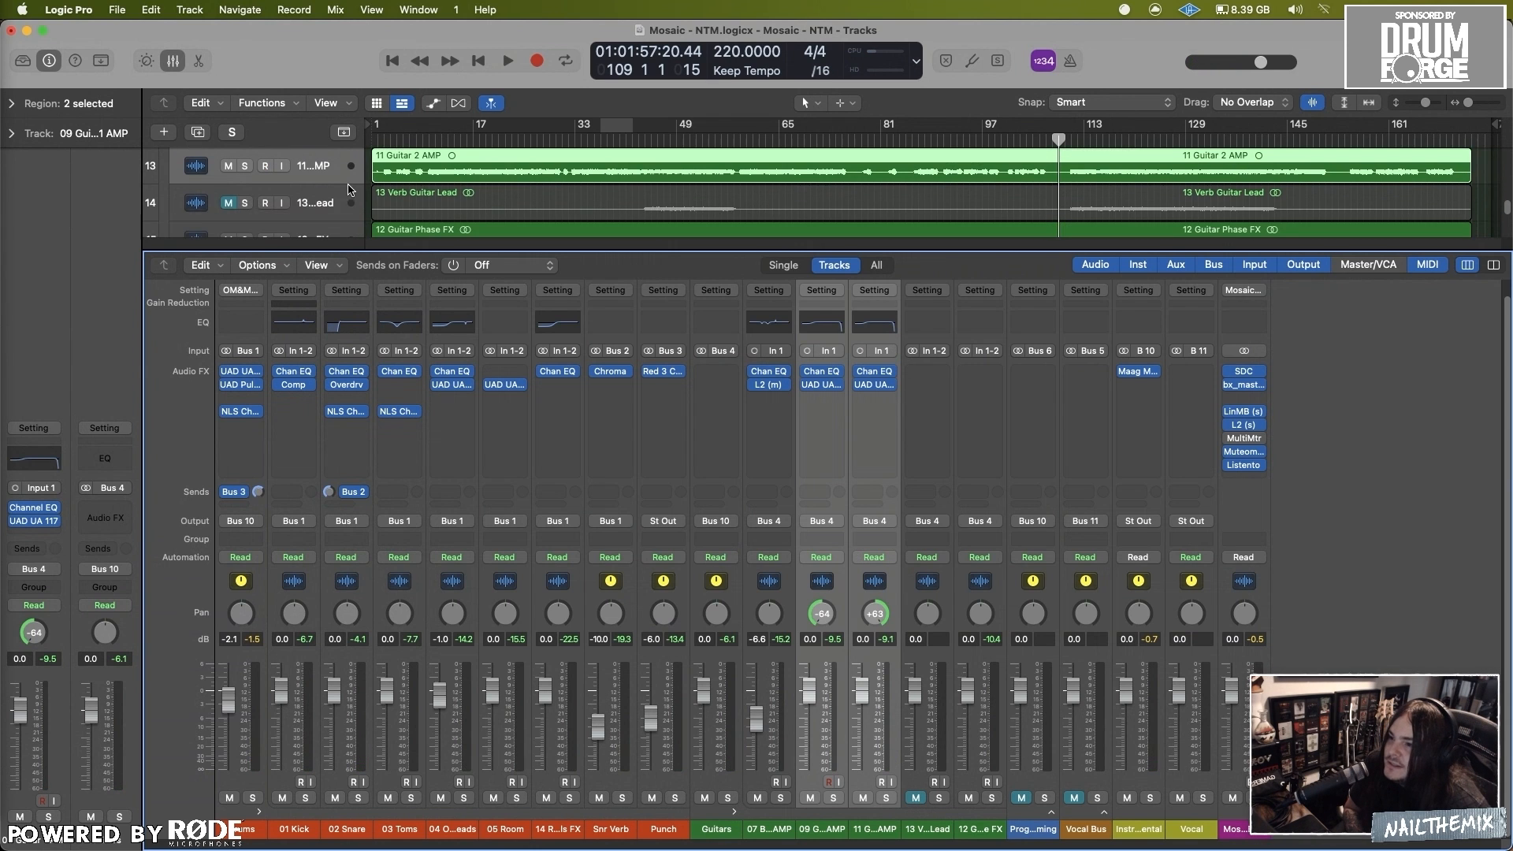
pyautogui.click(228, 202)
pyautogui.click(314, 203)
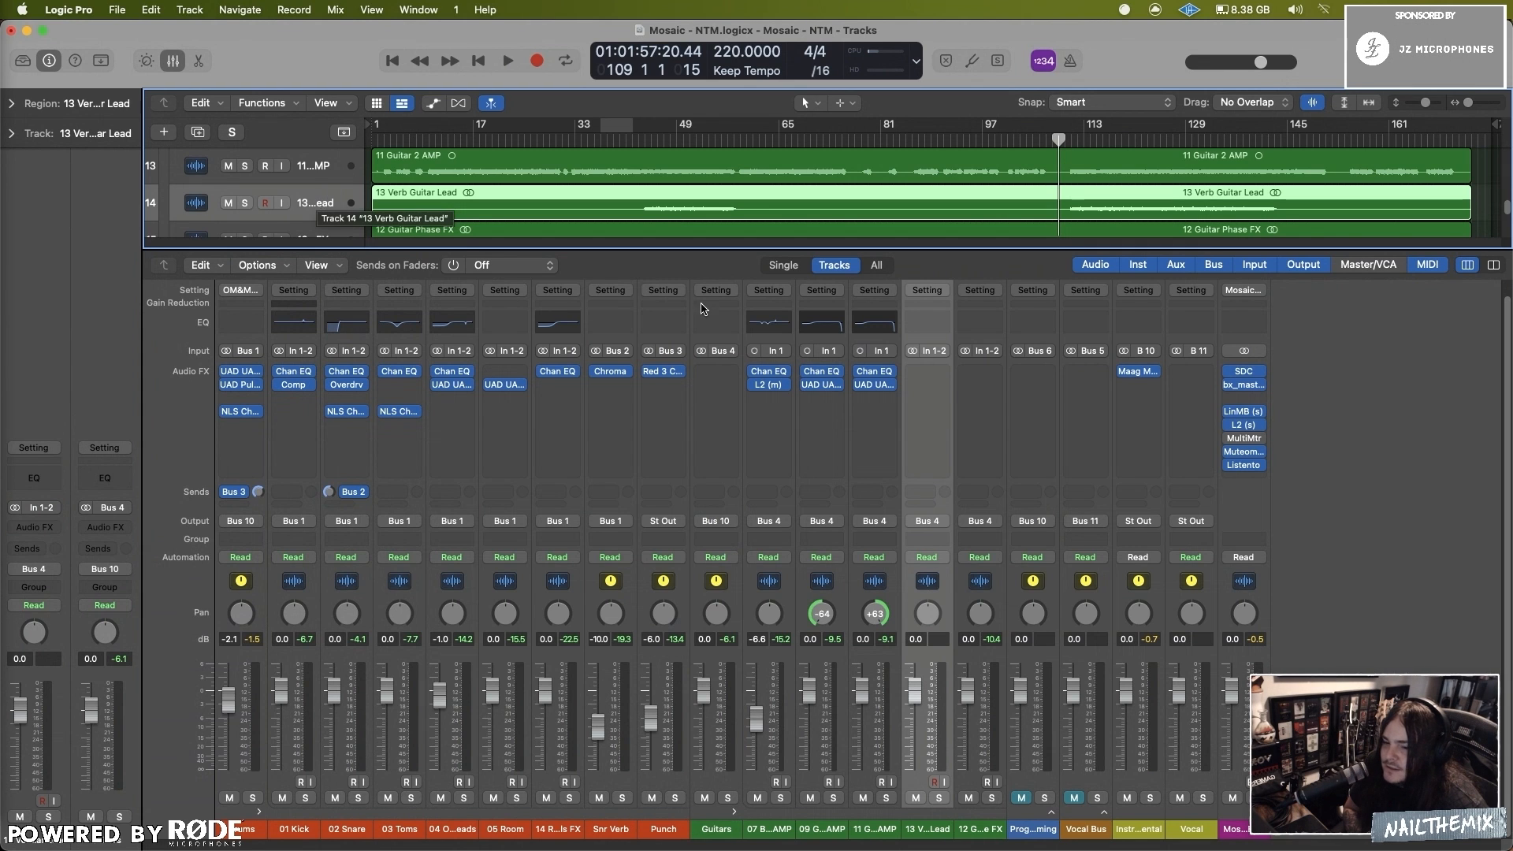
pyautogui.click(930, 367)
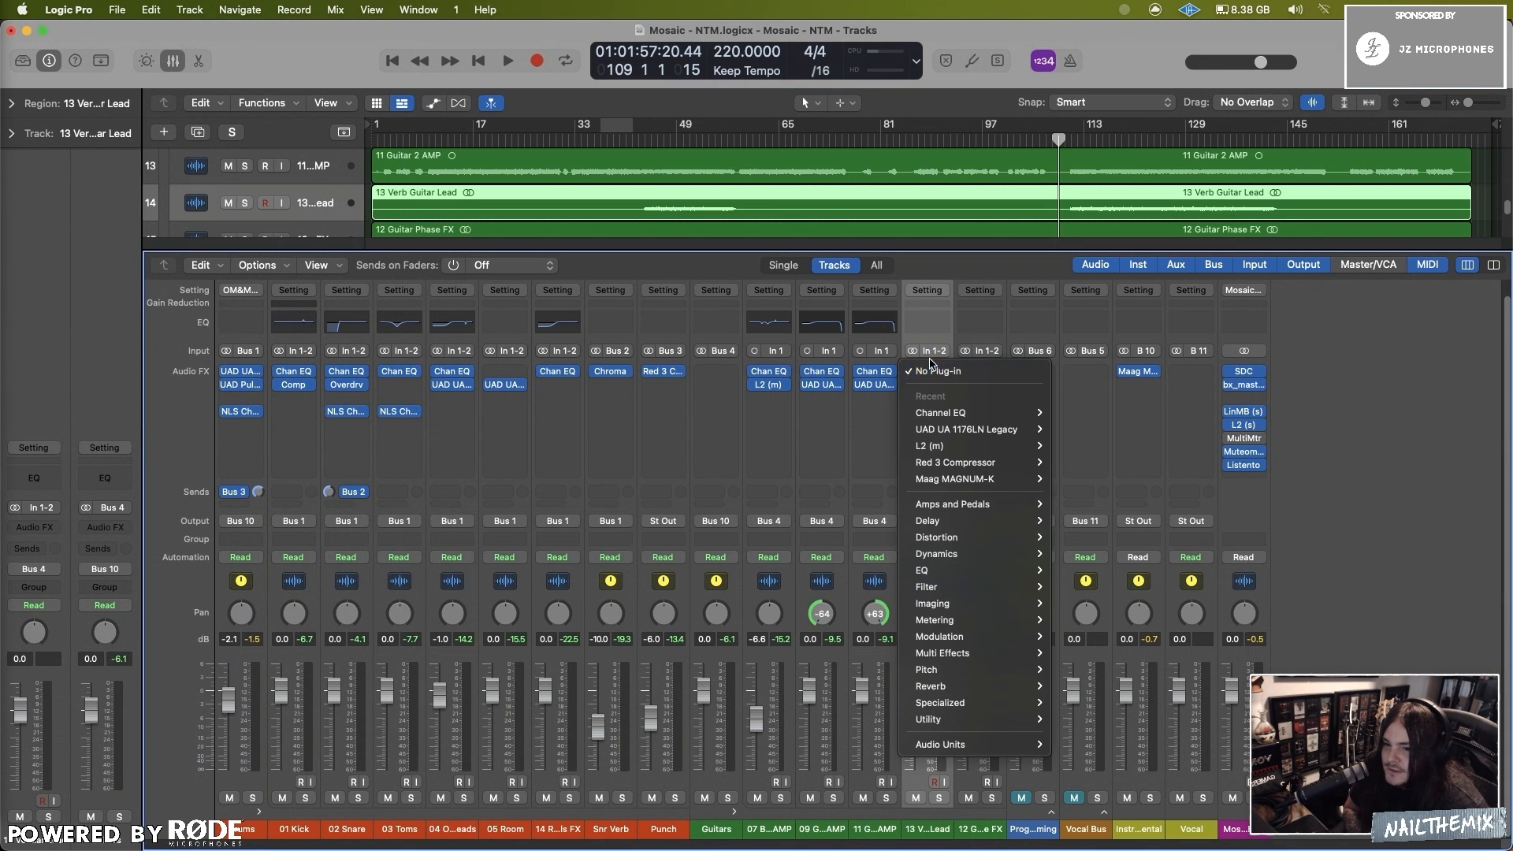
pyautogui.click(940, 412)
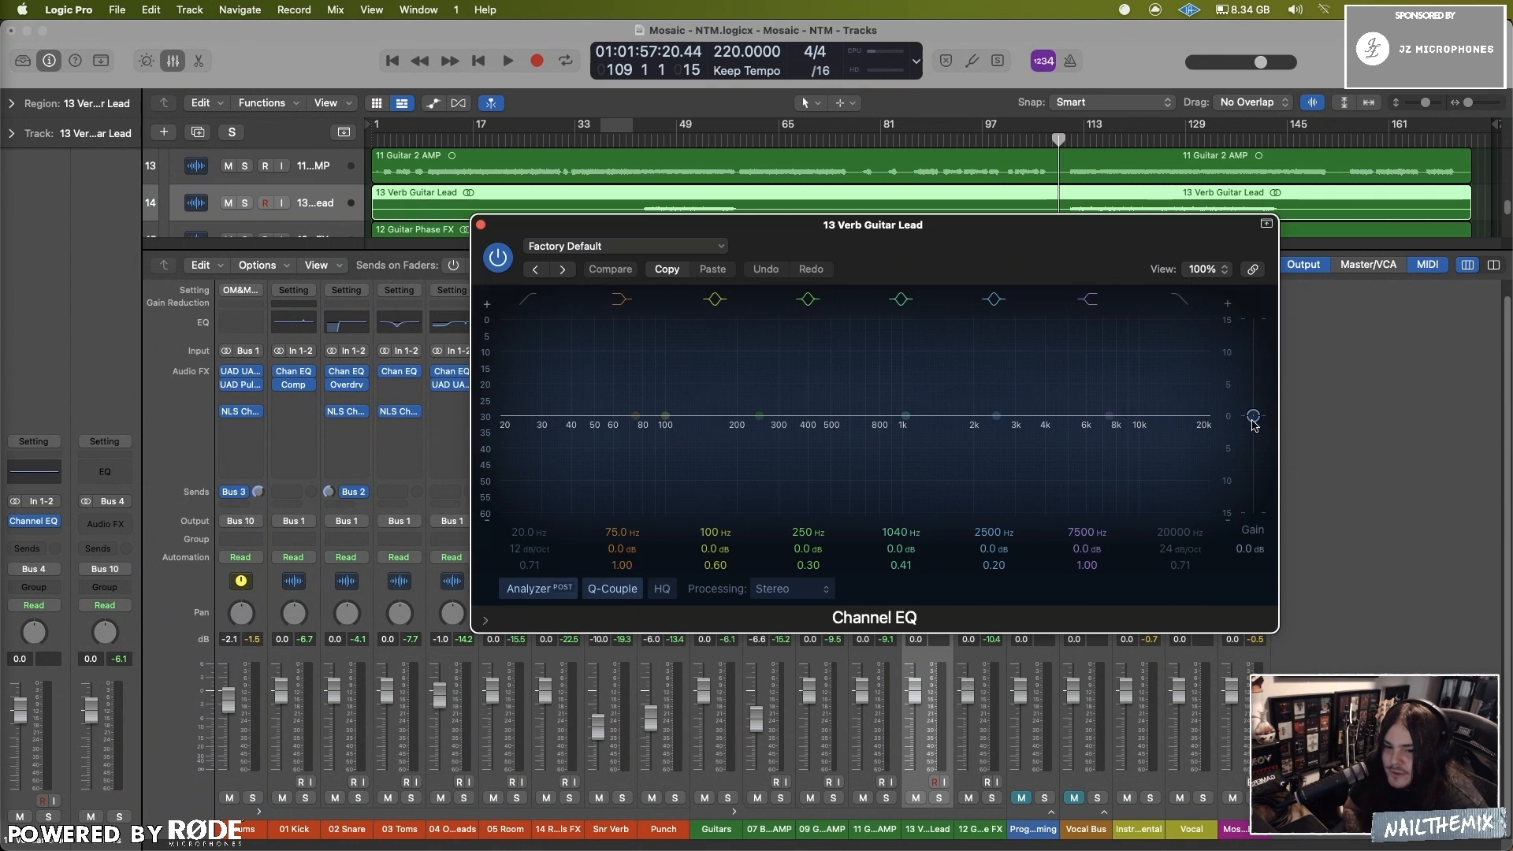
pyautogui.moveTo(536, 224); pyautogui.dragTo(530, 315)
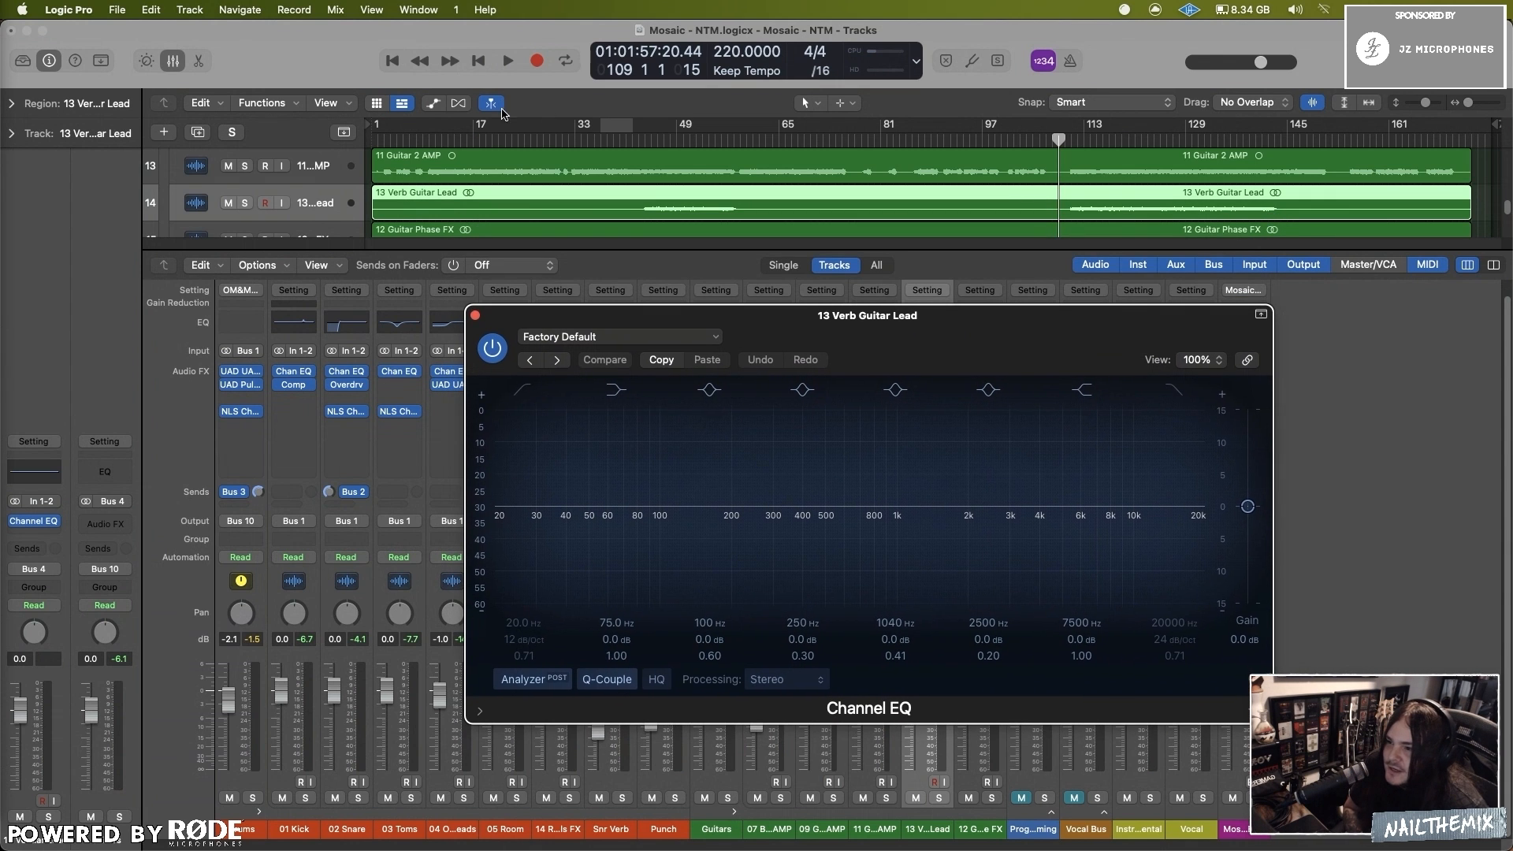
pyautogui.scroll(-2, 526, 208)
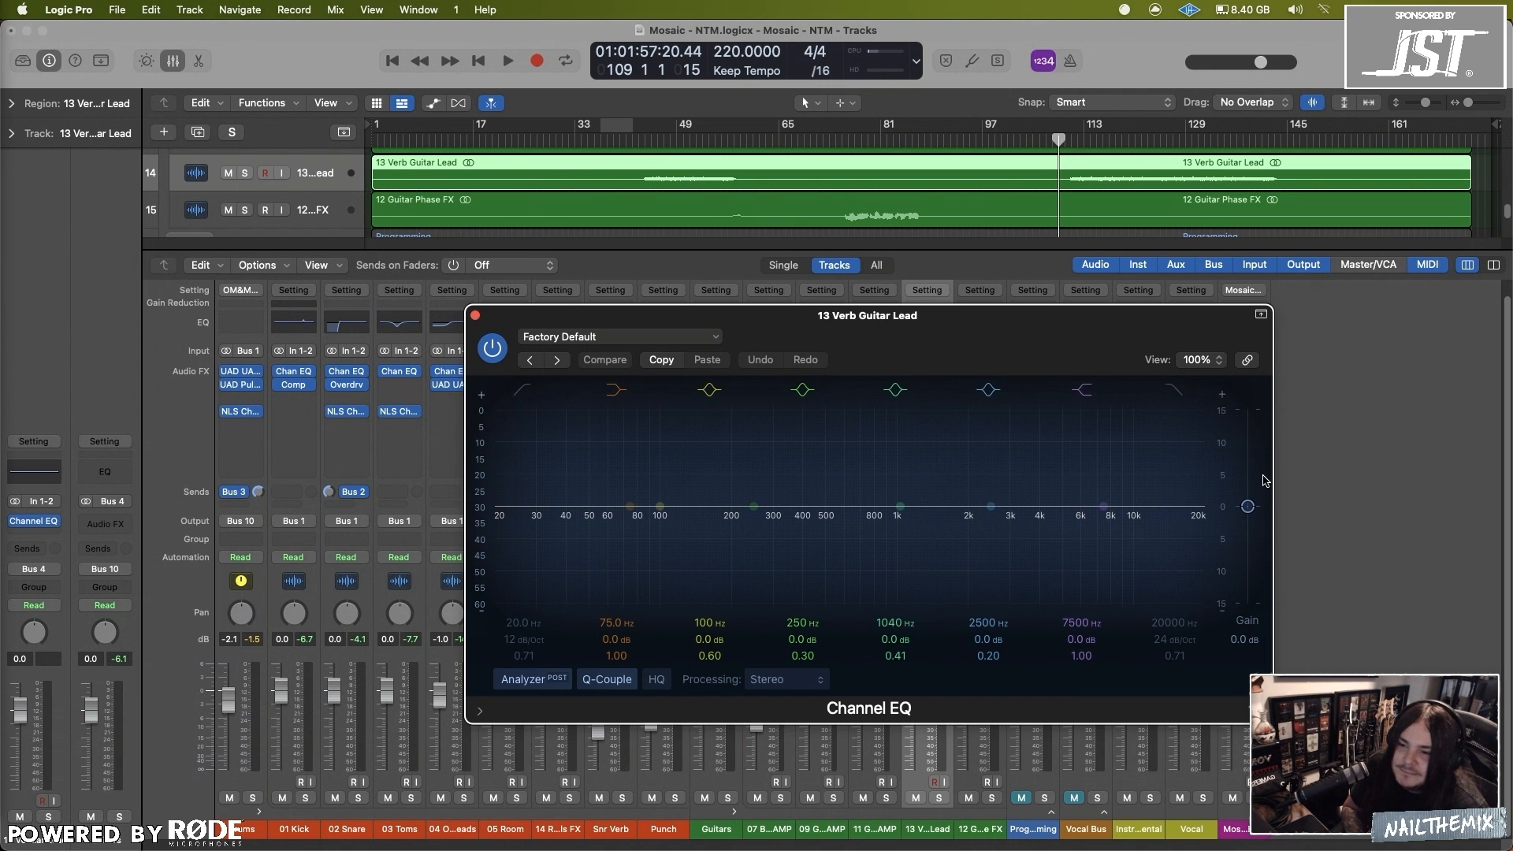
pyautogui.moveTo(461, 318); pyautogui.dragTo(370, 215)
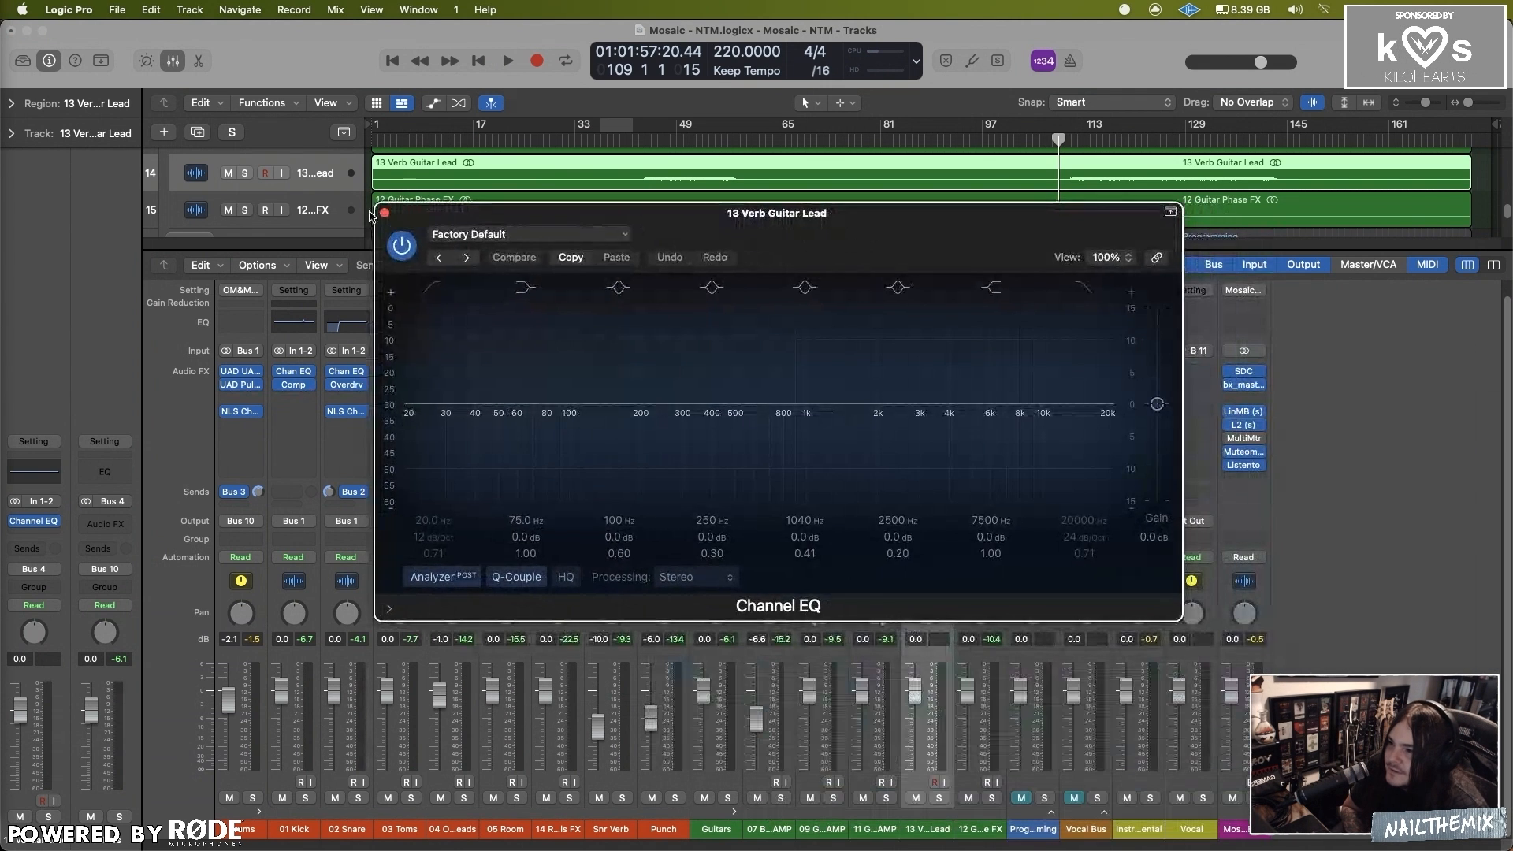
pyautogui.click(384, 213)
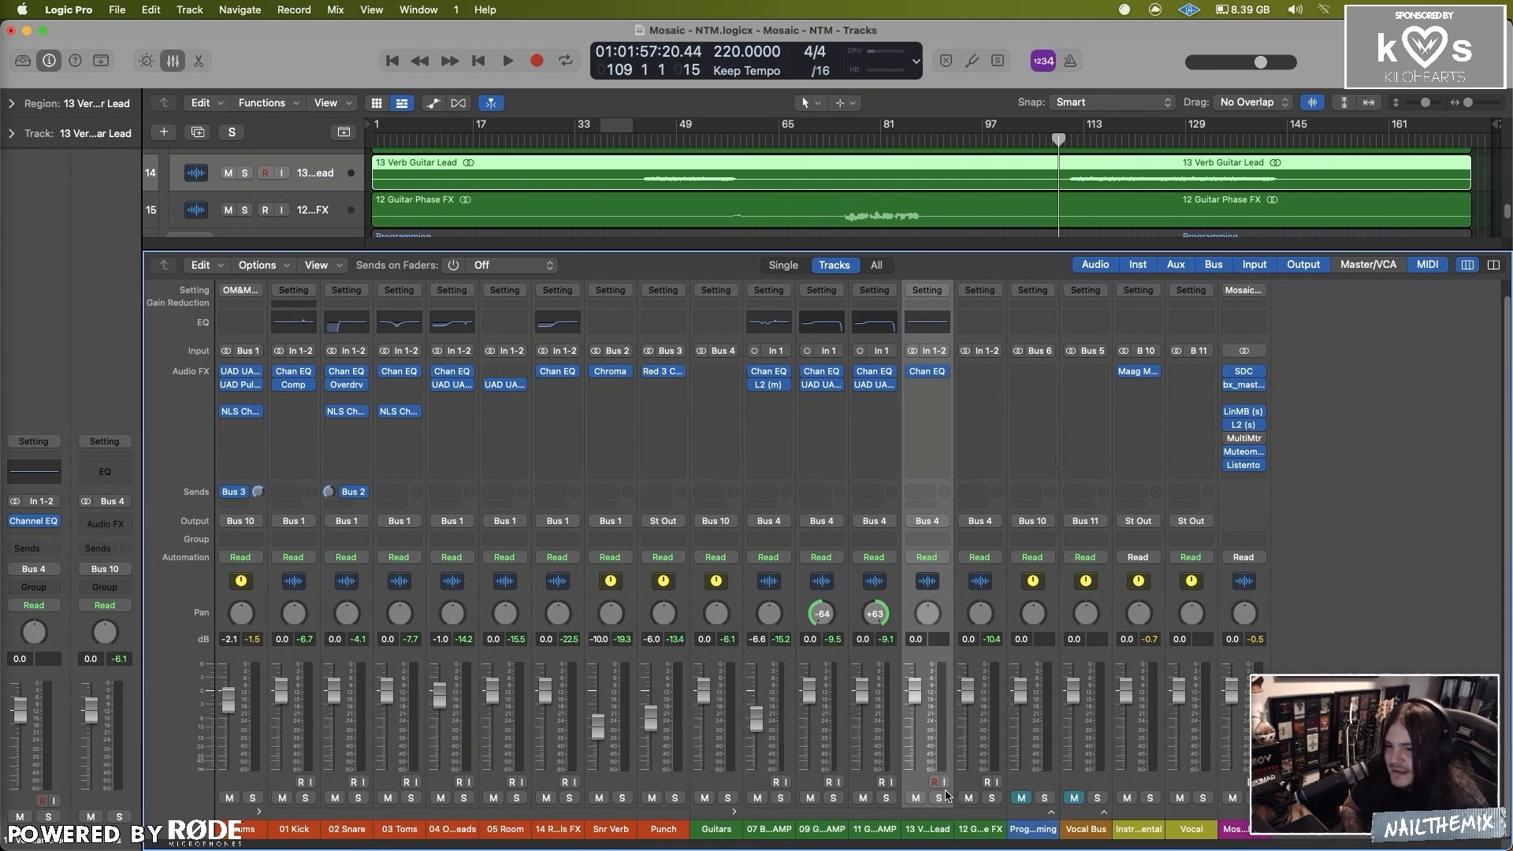
# Step: Play the song from bar 43 and briefly solo 13 Verb Guitar Lead to hear it alone
pyautogui.scroll(1, 666, 163)
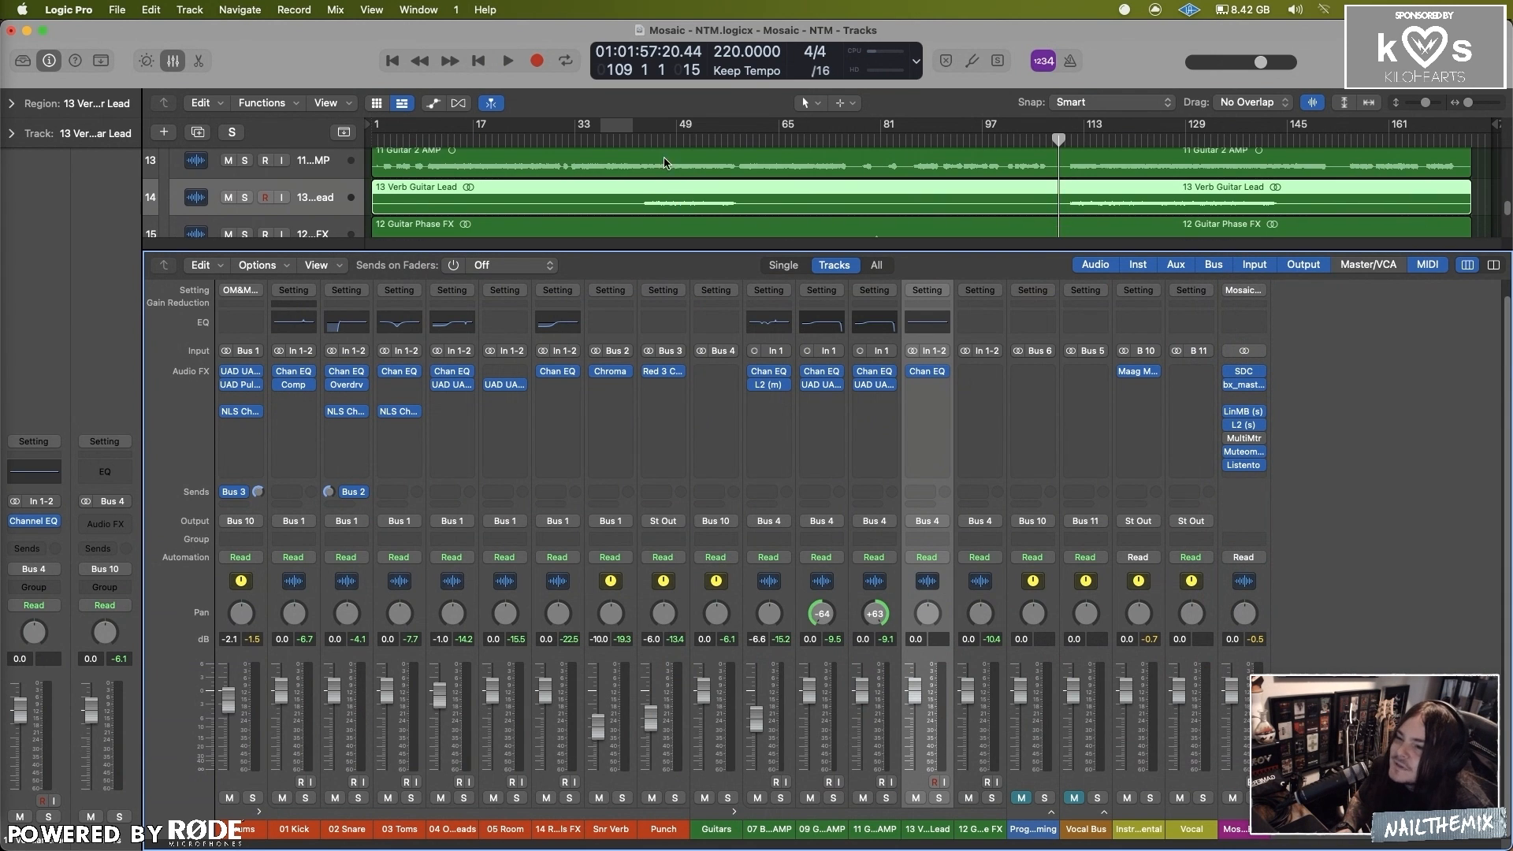
pyautogui.click(635, 141)
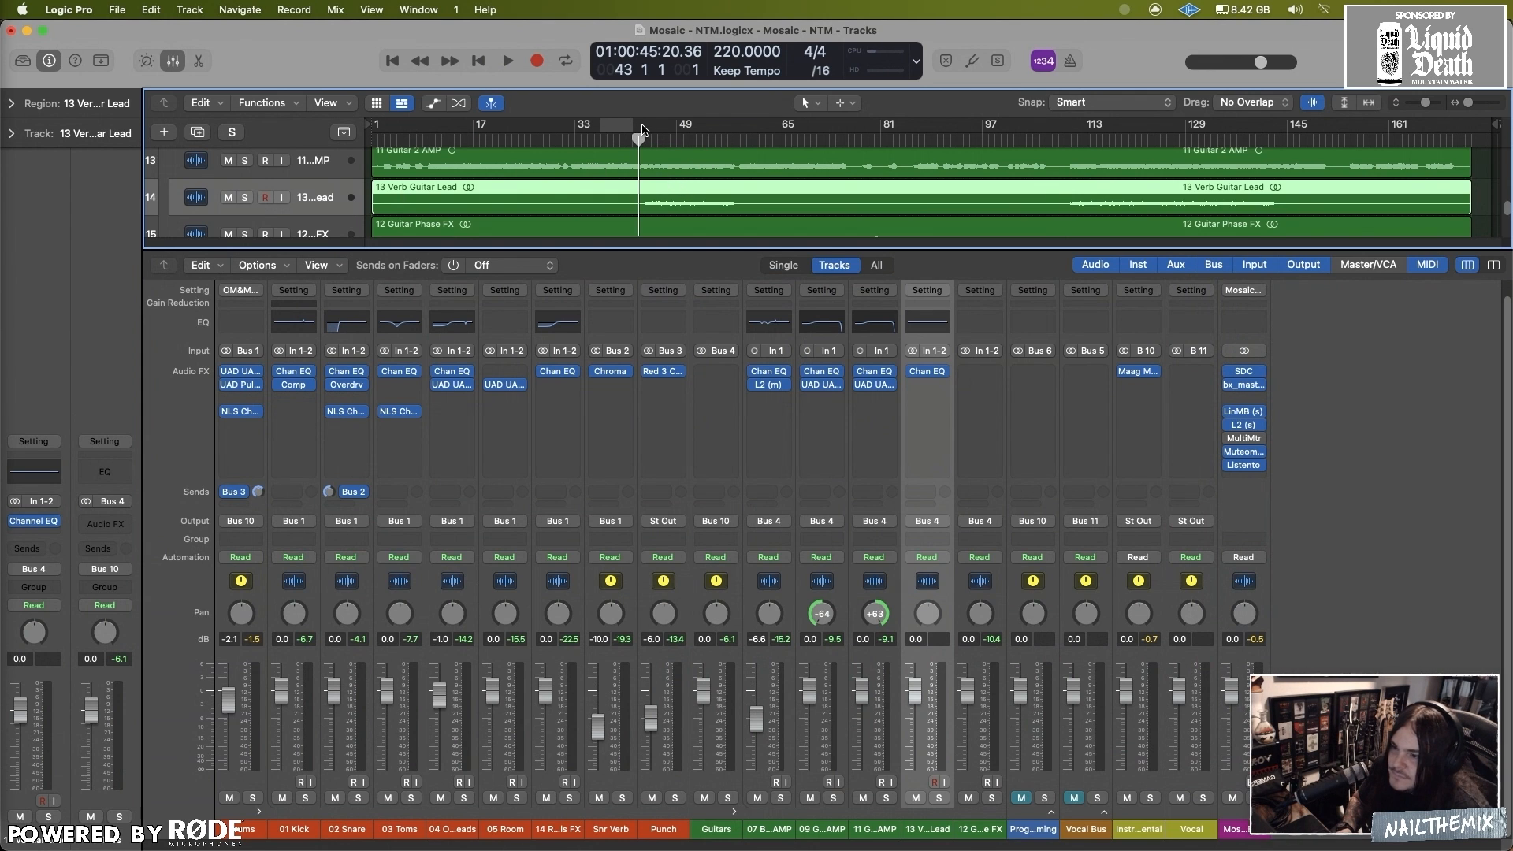
pyautogui.press('space')
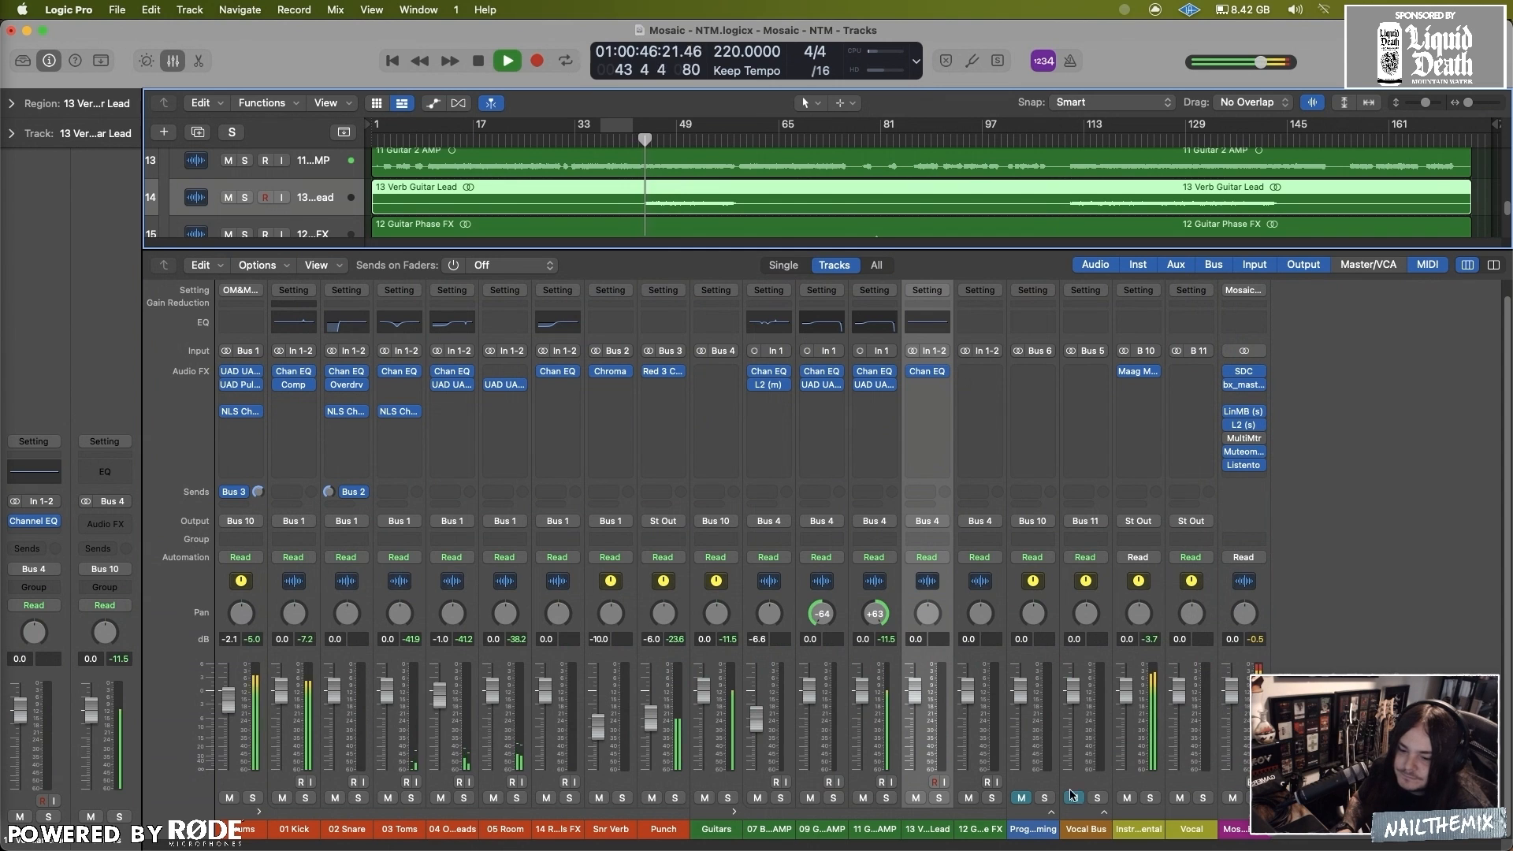
pyautogui.click(938, 799)
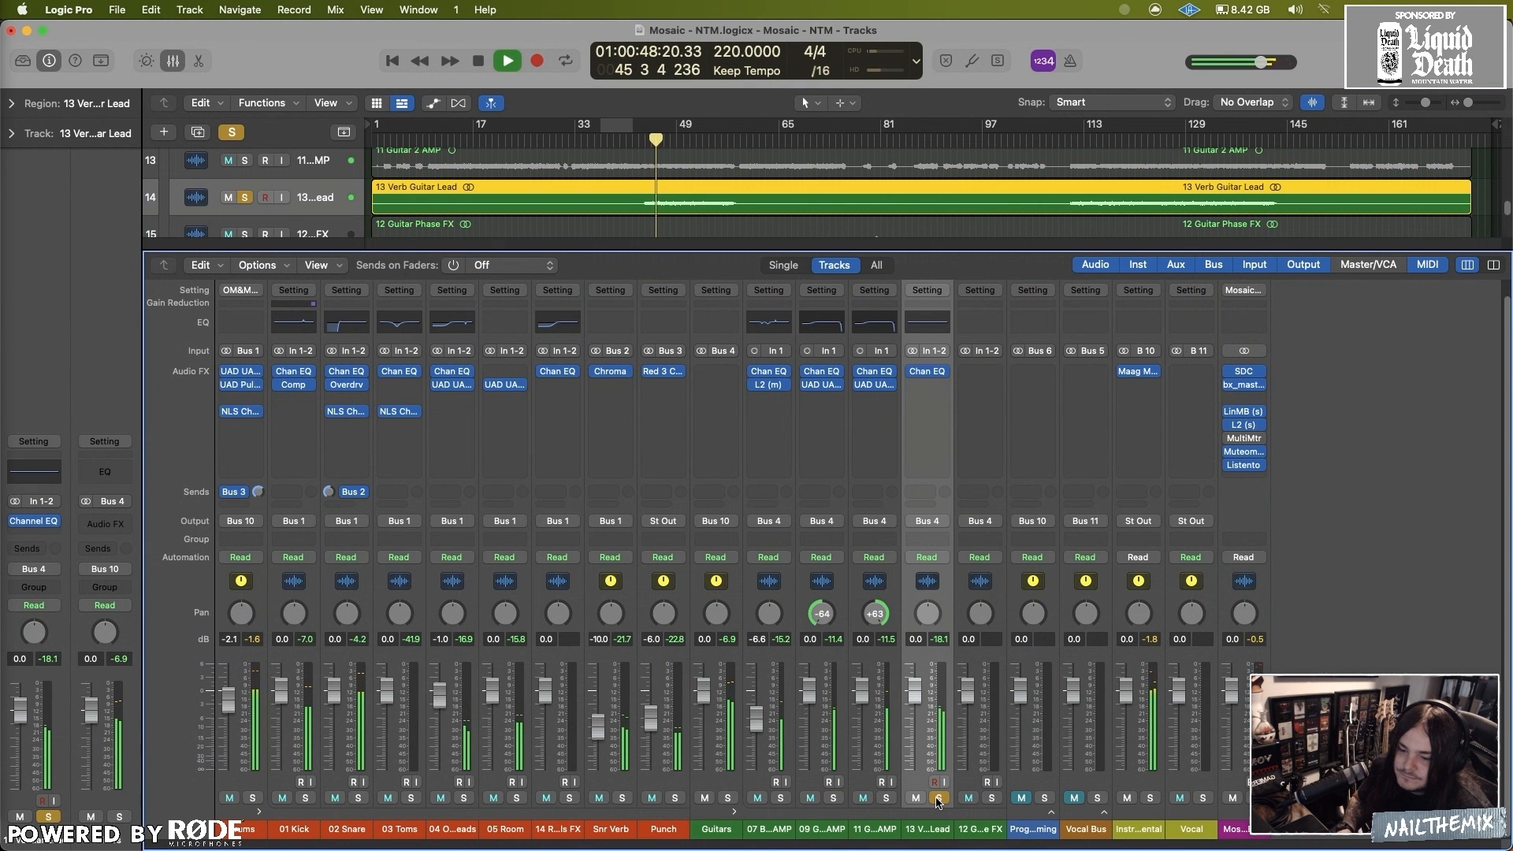
pyautogui.click(938, 799)
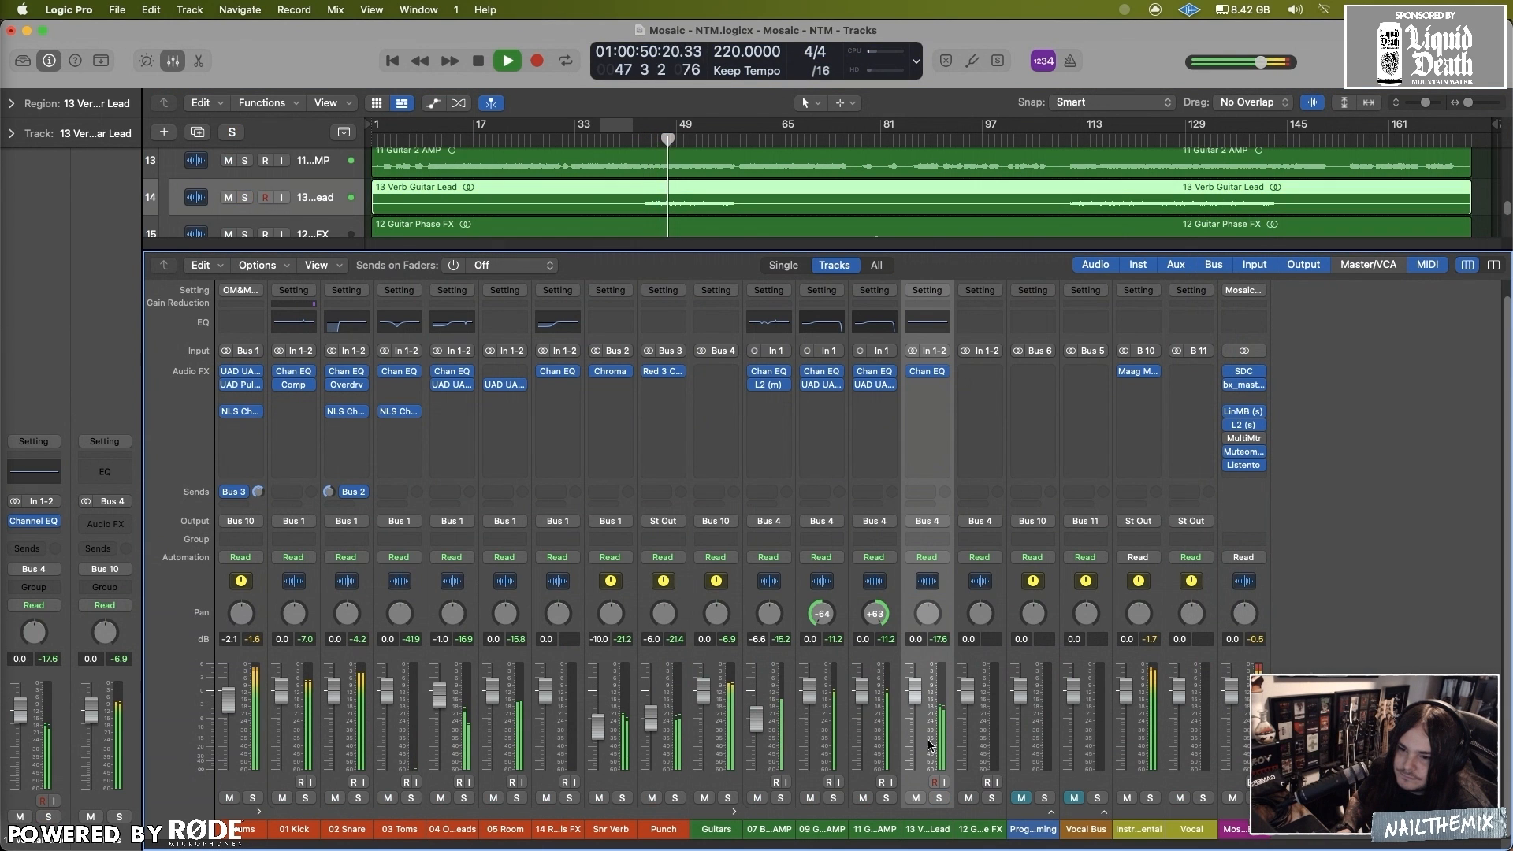
# Step: In 13 Verb Guitar Lead's Channel EQ, cut the low shelf 3.2 dB at 230 Hz, boost 2300 Hz by 2.9 dB and set output gain to +2.0 dB
pyautogui.click(927, 372)
pyautogui.click(950, 370)
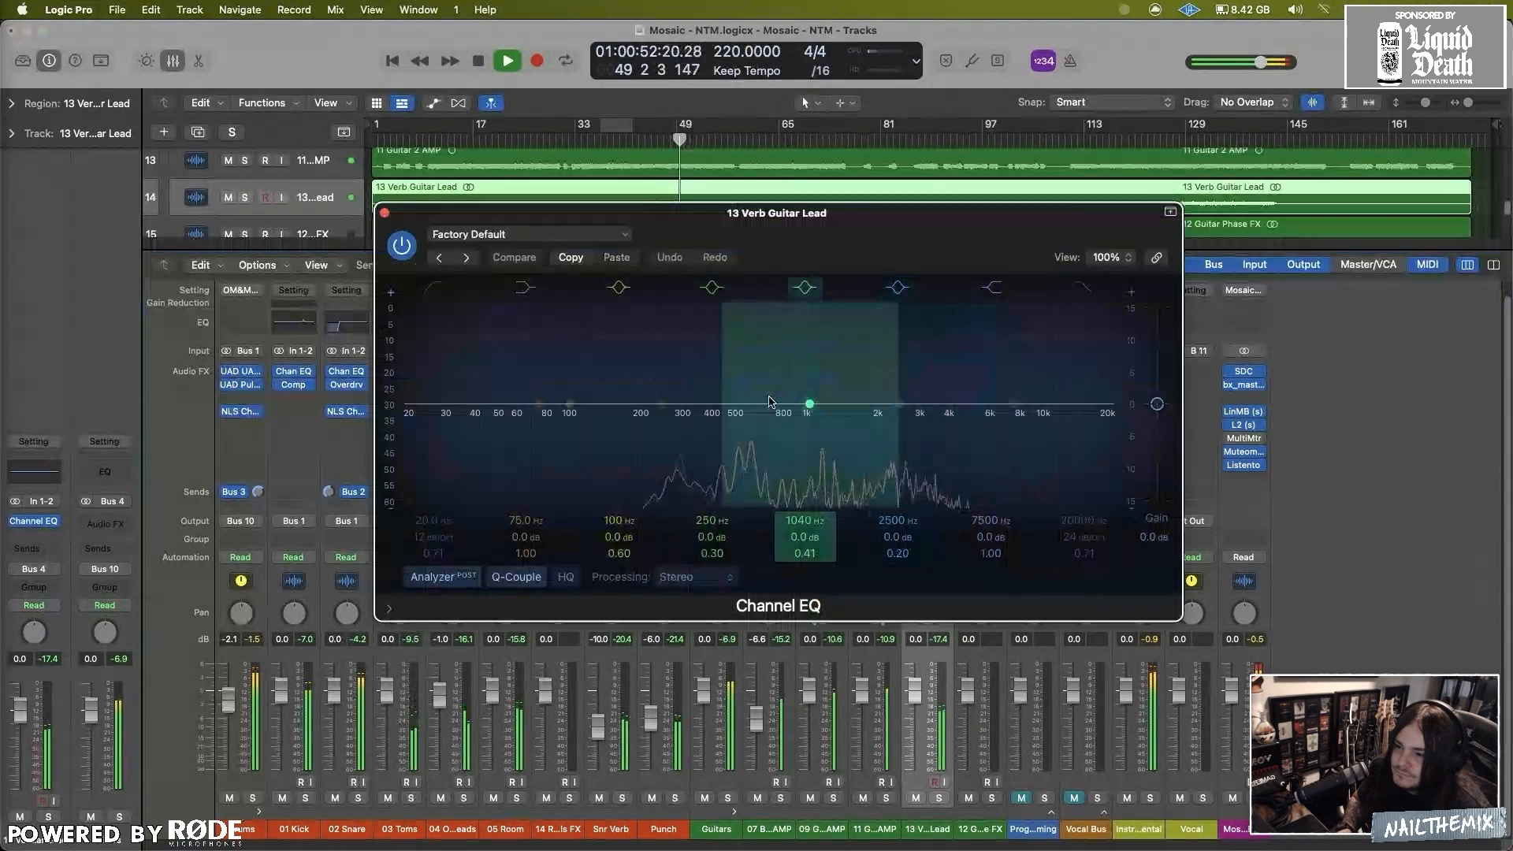
pyautogui.moveTo(539, 404); pyautogui.dragTo(654, 435)
pyautogui.moveTo(809, 404); pyautogui.dragTo(899, 385)
pyautogui.moveTo(1156, 404); pyautogui.dragTo(1158, 394)
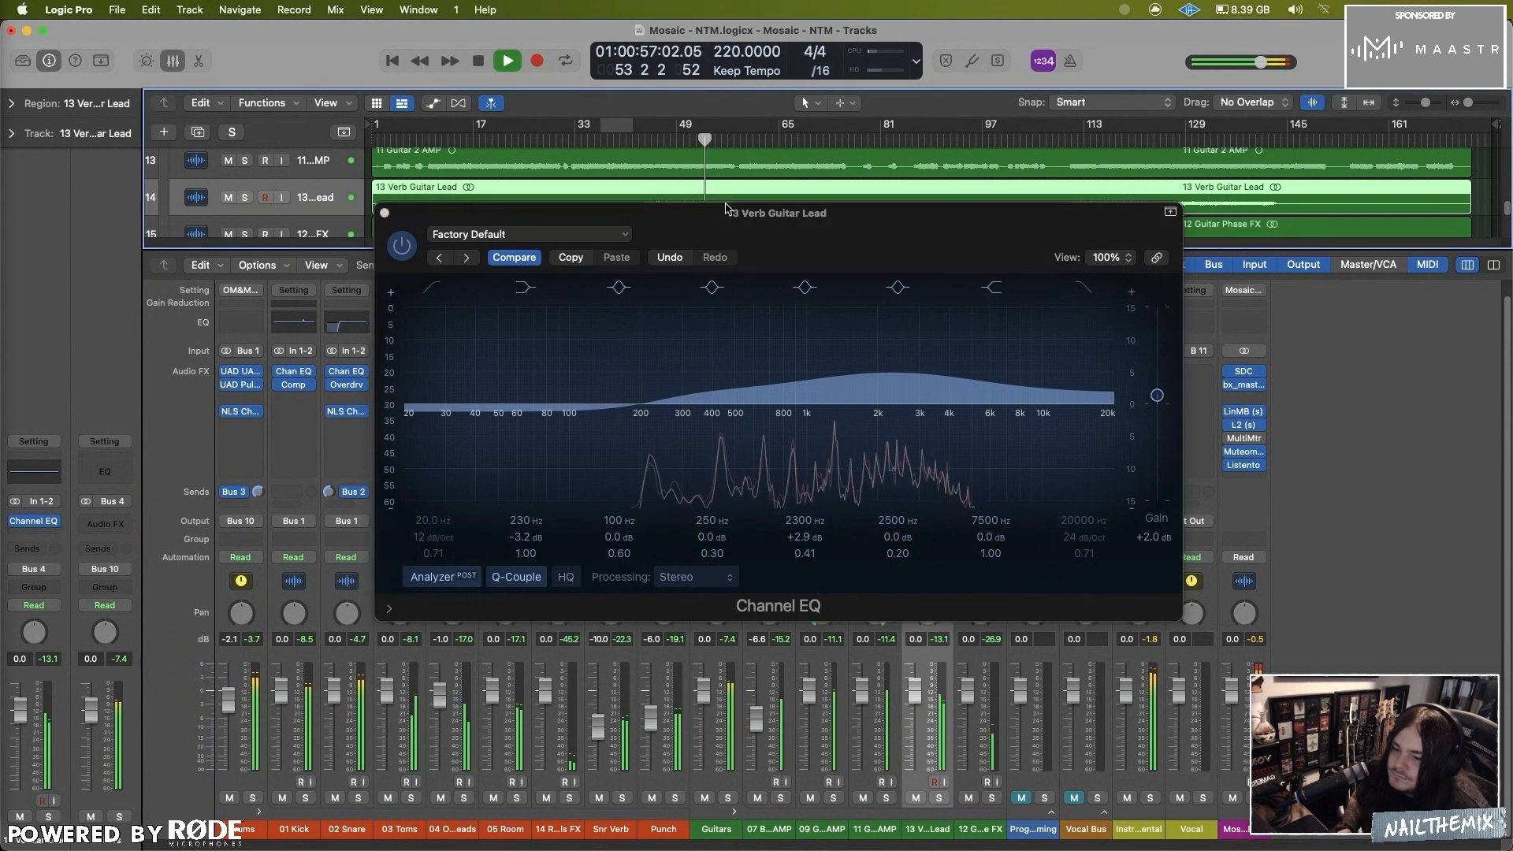
pyautogui.moveTo(726, 215); pyautogui.dragTo(635, 186)
pyautogui.click(293, 184)
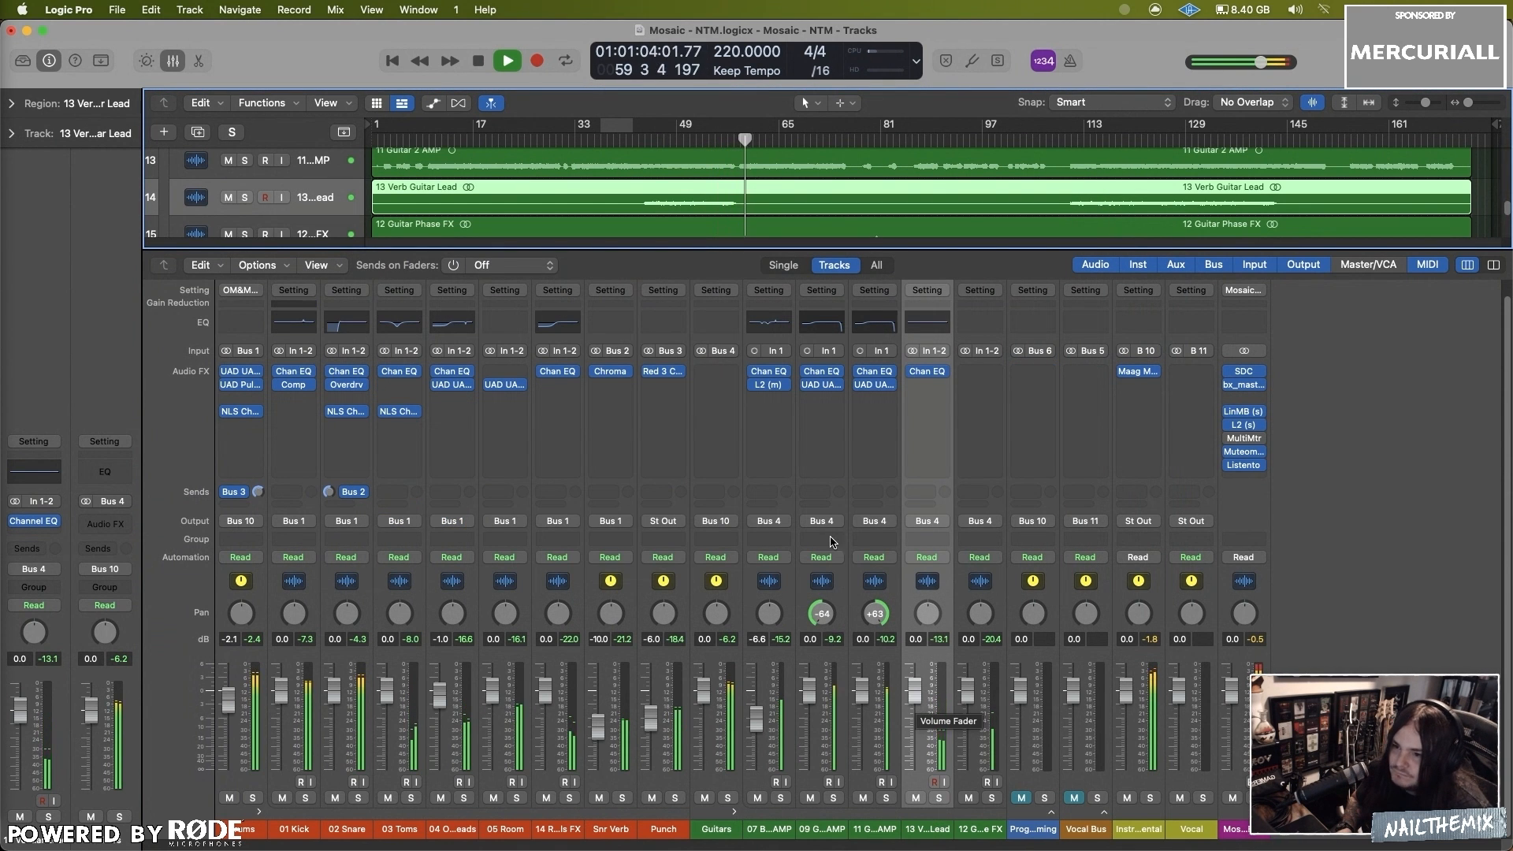
# Step: Replay the lead section and compare the mix with 13 Verb Guitar Lead muted and unmuted
pyautogui.click(648, 141)
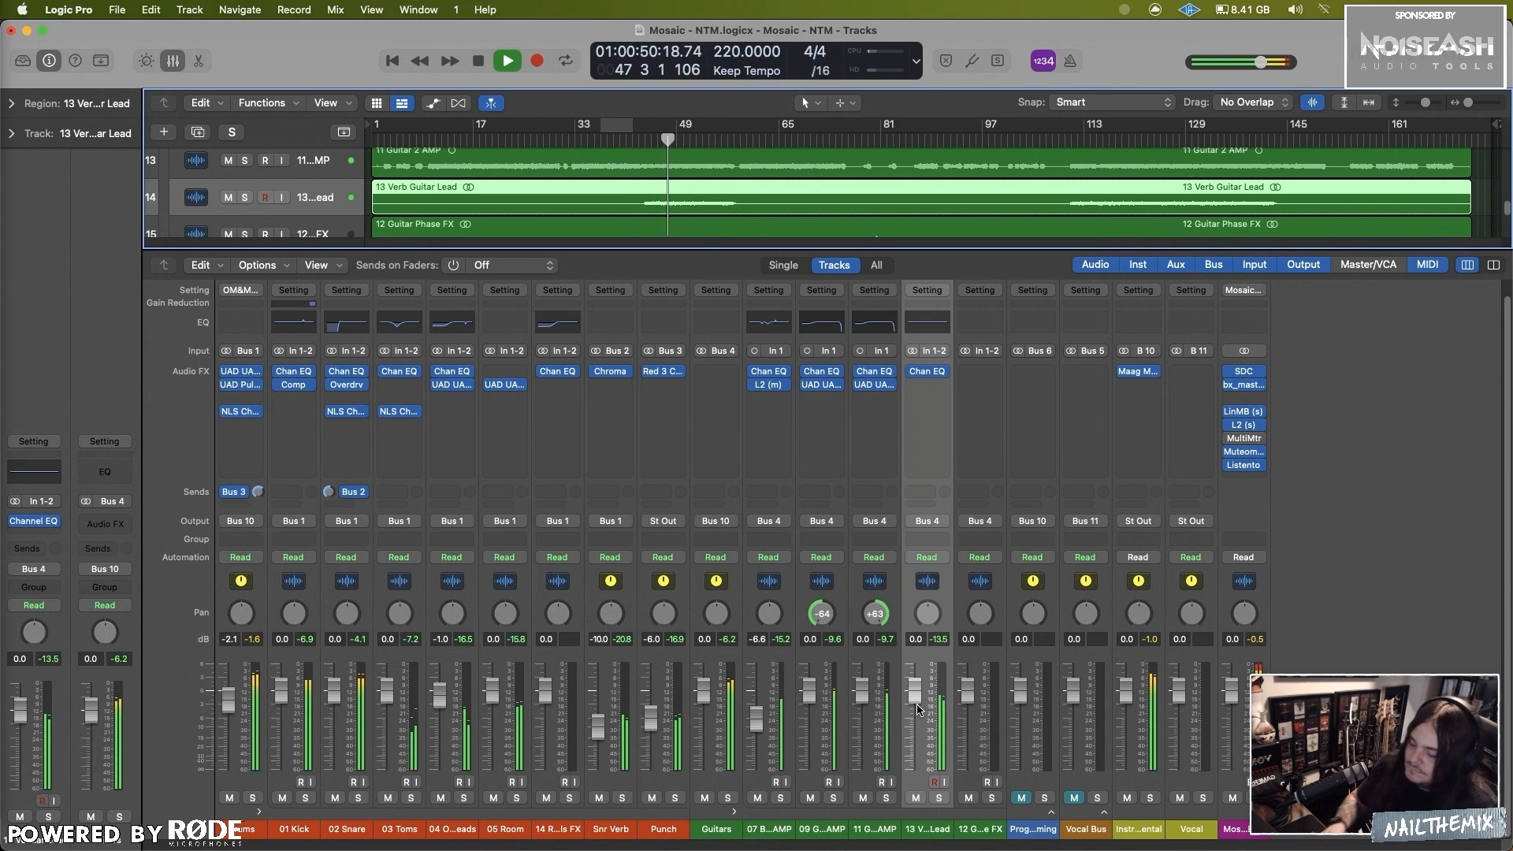
pyautogui.click(916, 798)
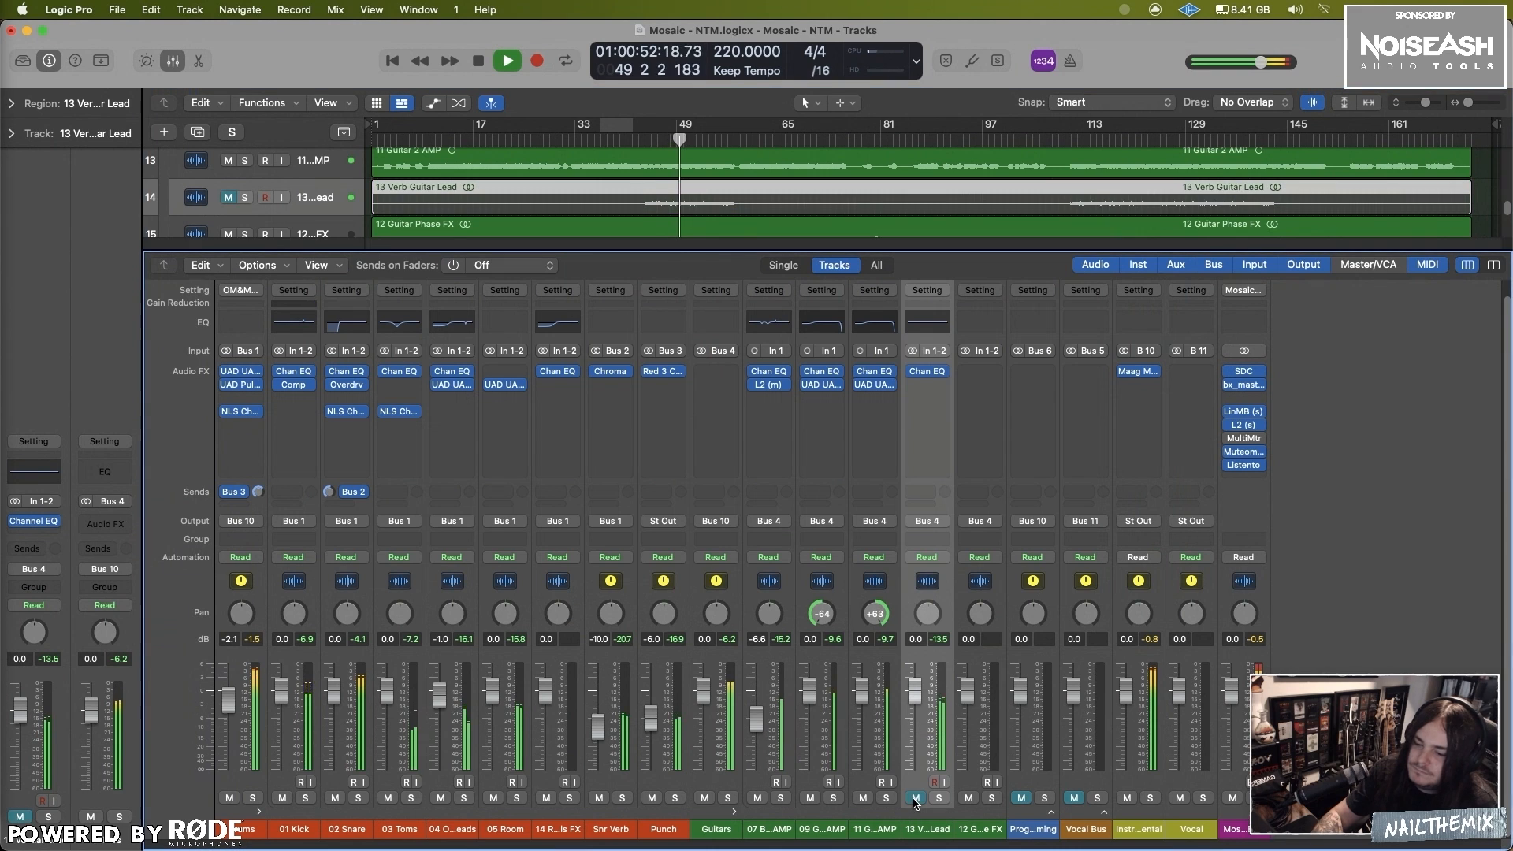
pyautogui.click(915, 798)
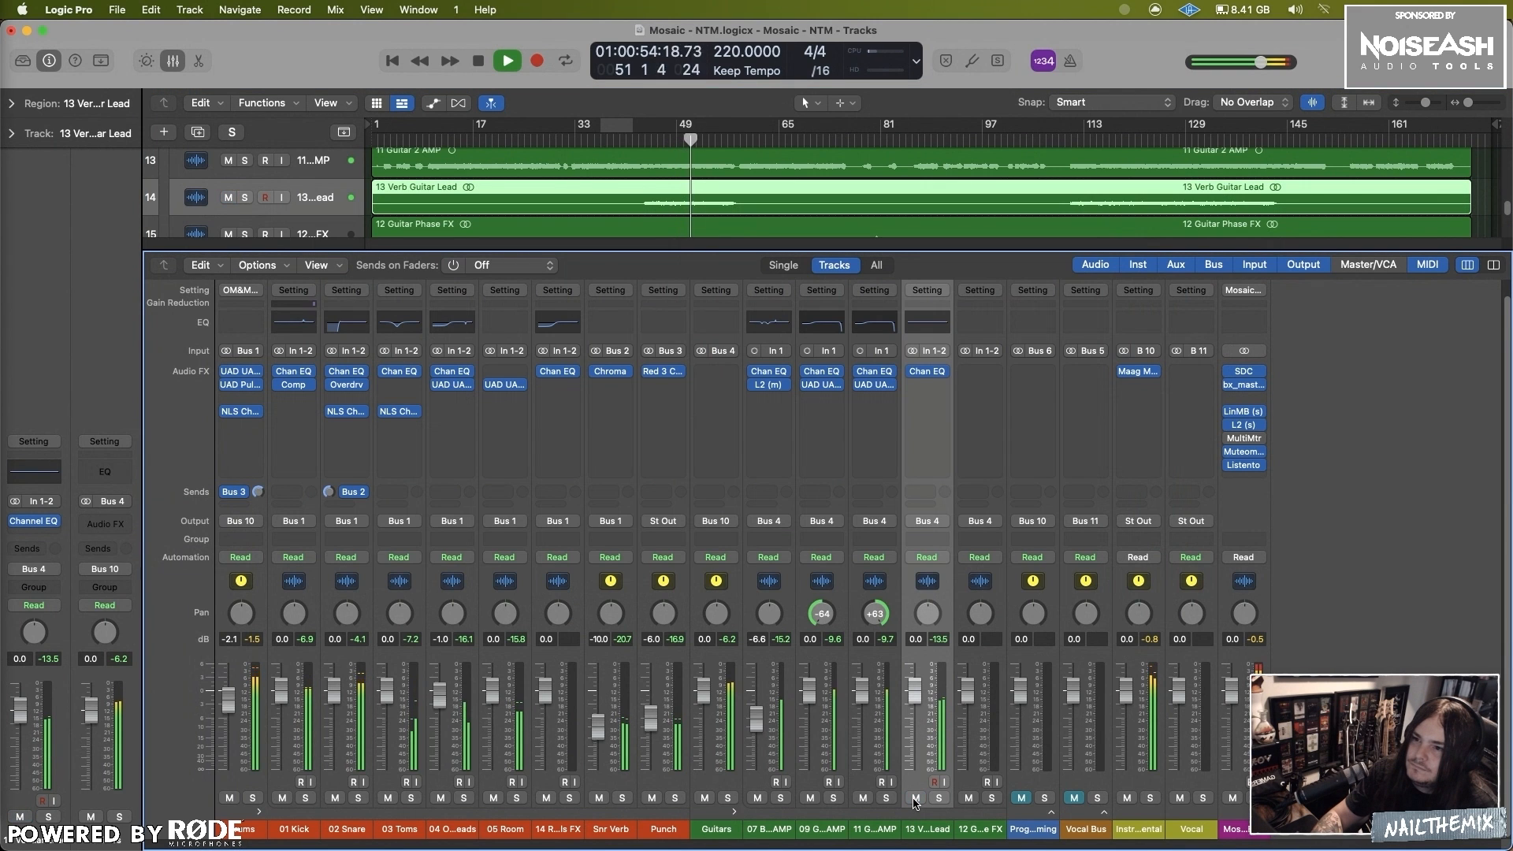
pyautogui.click(915, 798)
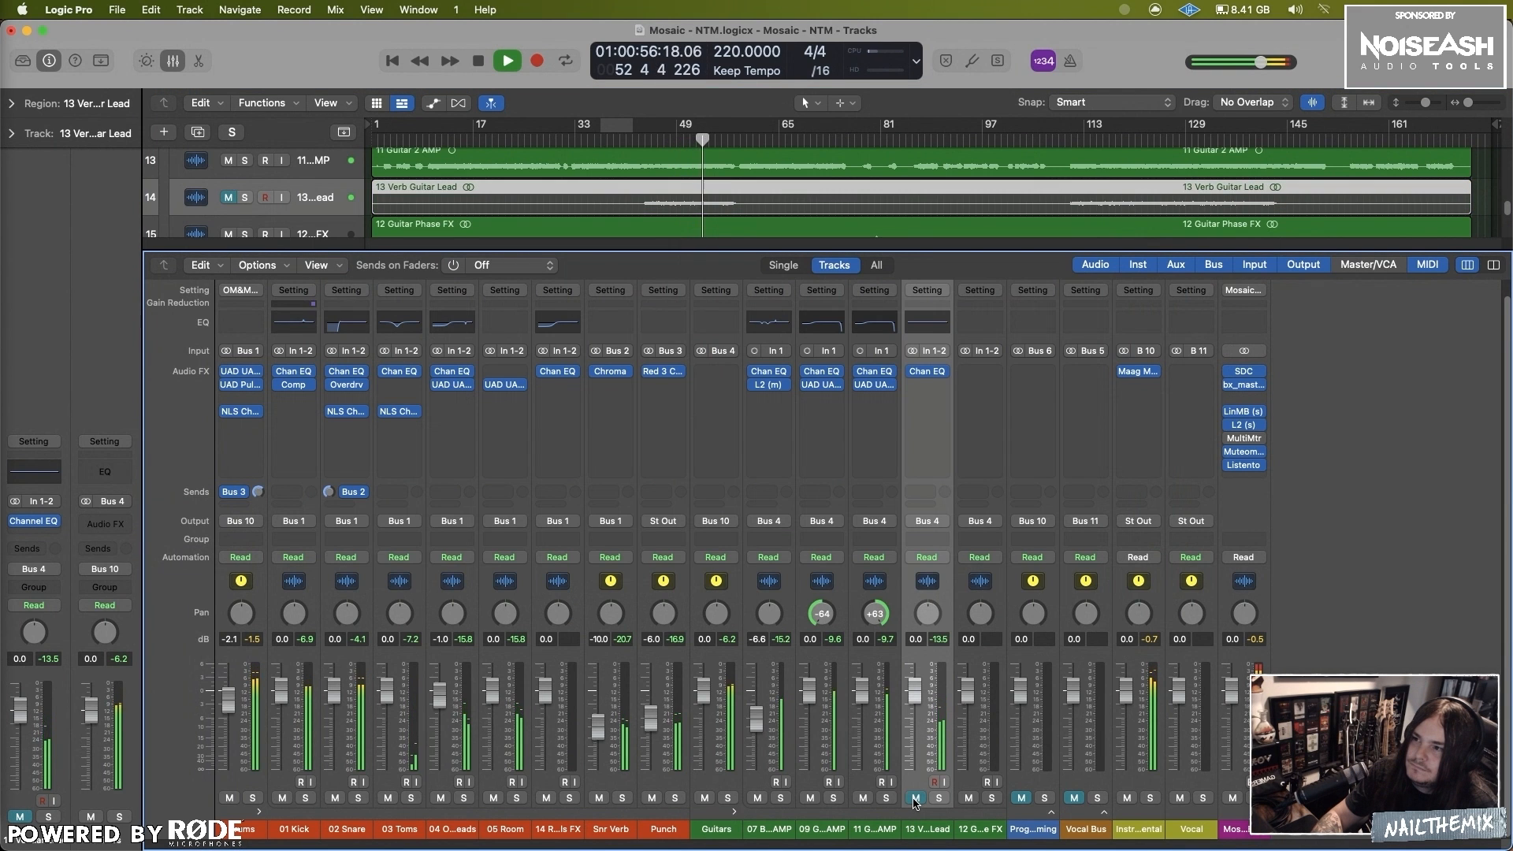
pyautogui.click(915, 798)
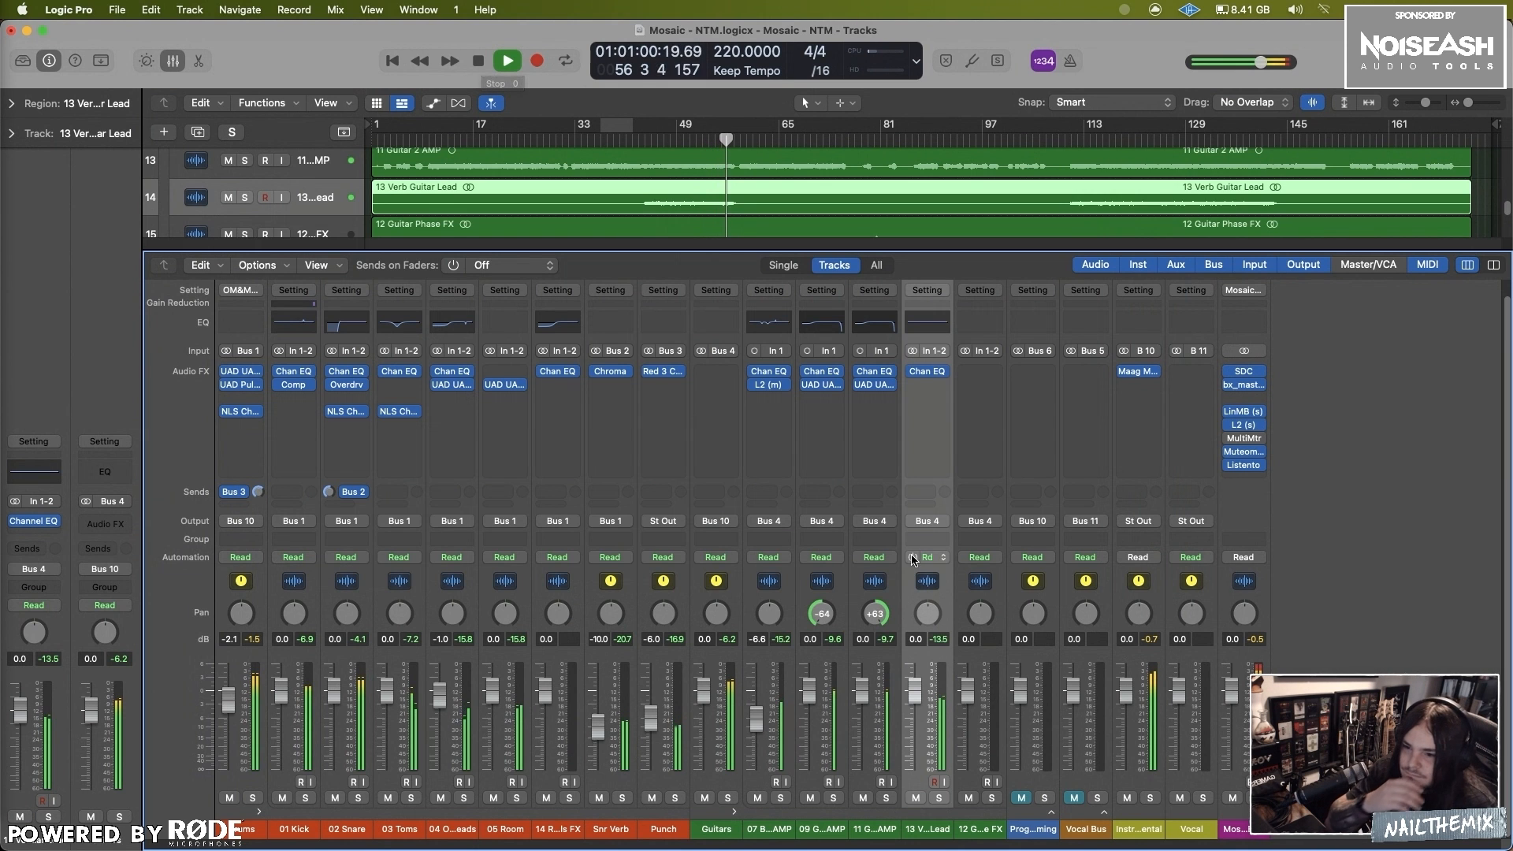
# Step: Lower the output gain of 13 Verb Guitar Lead's Channel EQ to +0.1 dB during playback and close the EQ
pyautogui.click(925, 370)
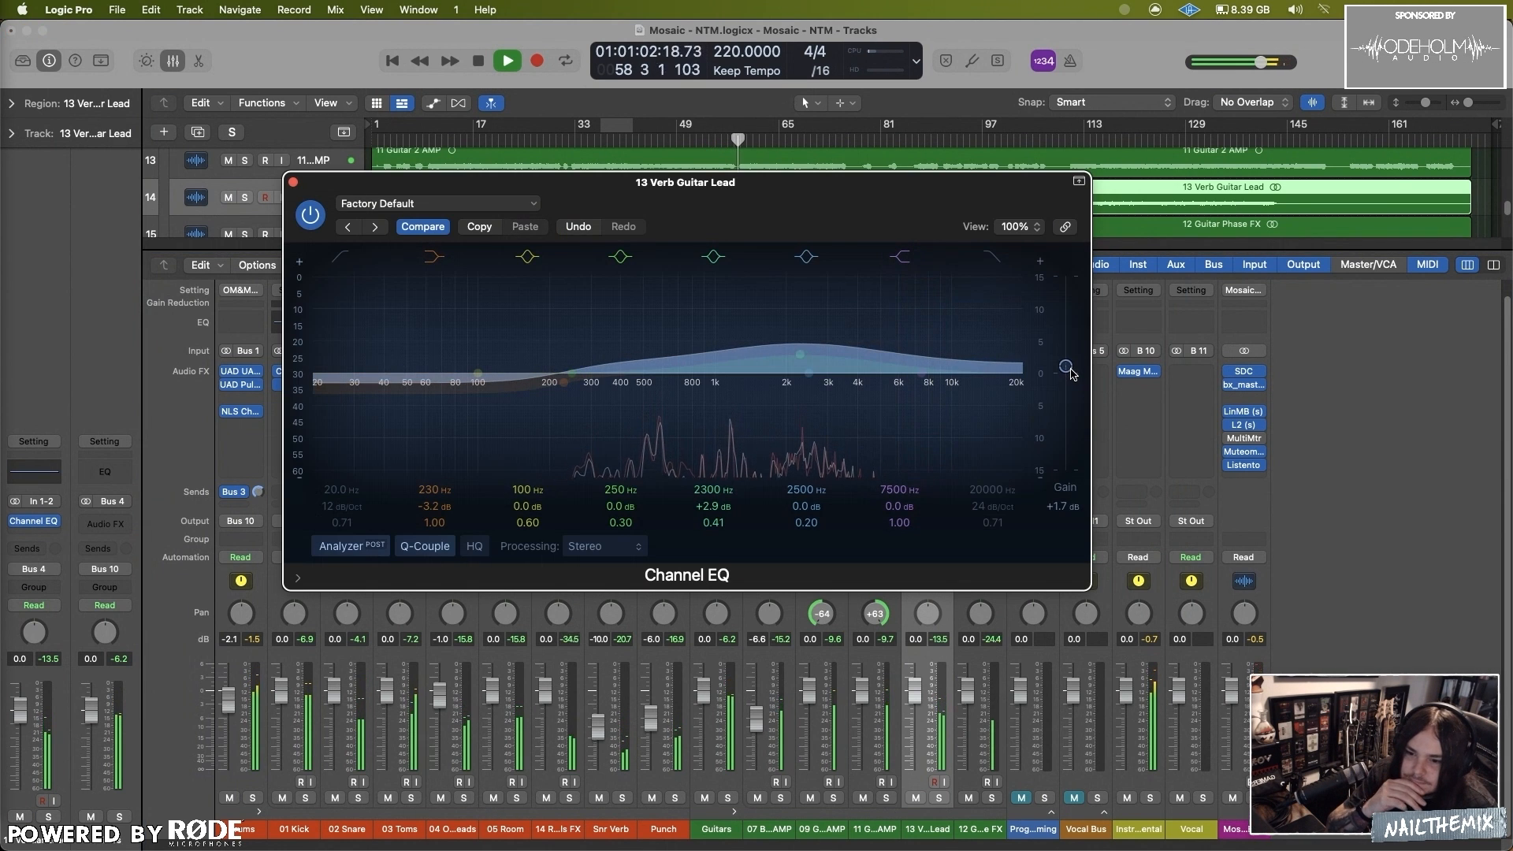
pyautogui.moveTo(1065, 368); pyautogui.dragTo(1066, 371)
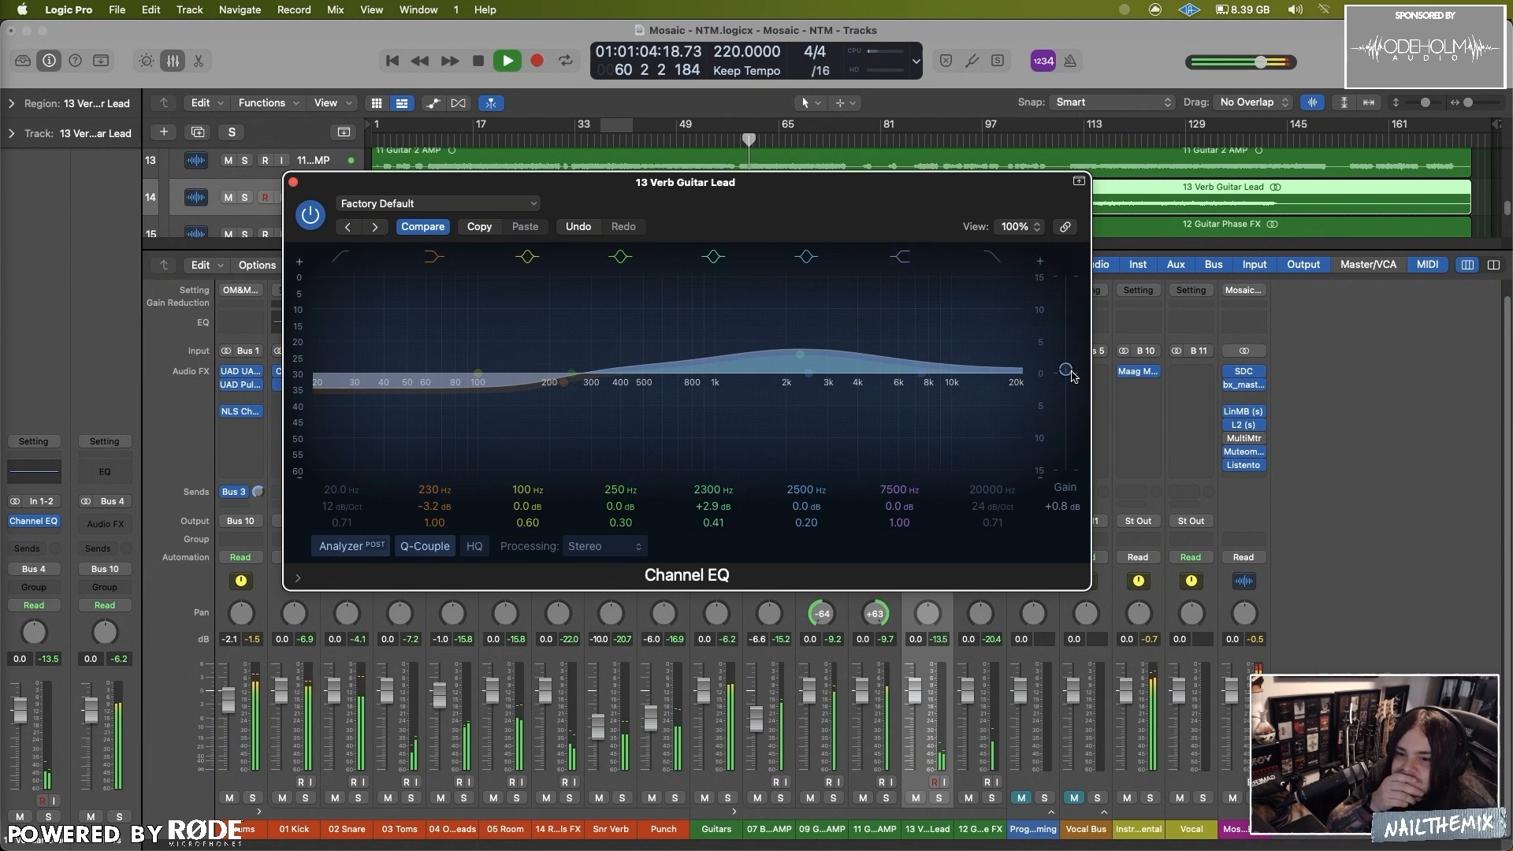
pyautogui.click(690, 140)
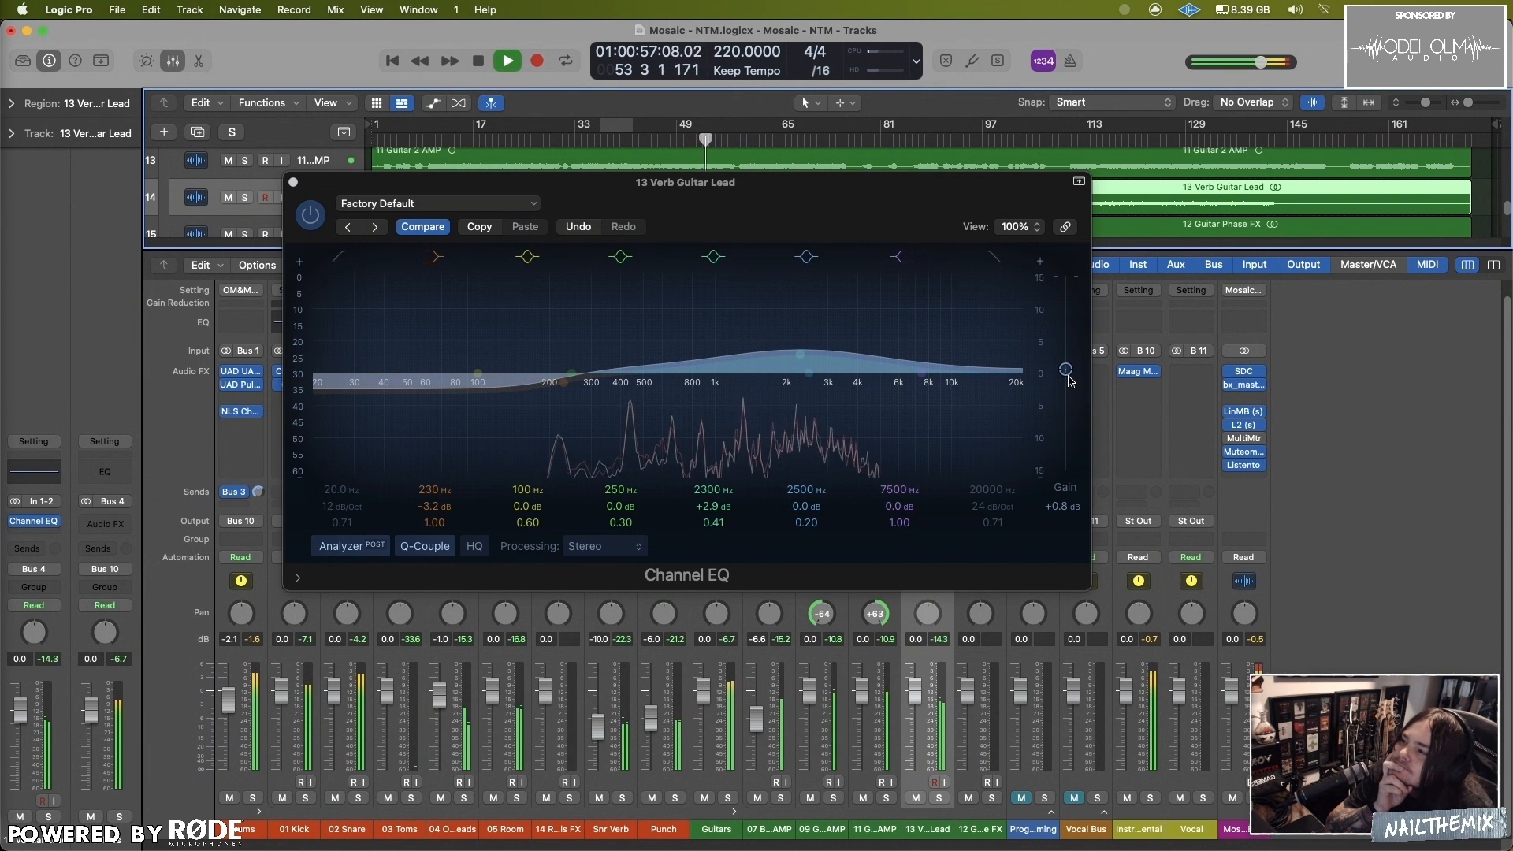
pyautogui.moveTo(1068, 377); pyautogui.dragTo(1066, 373)
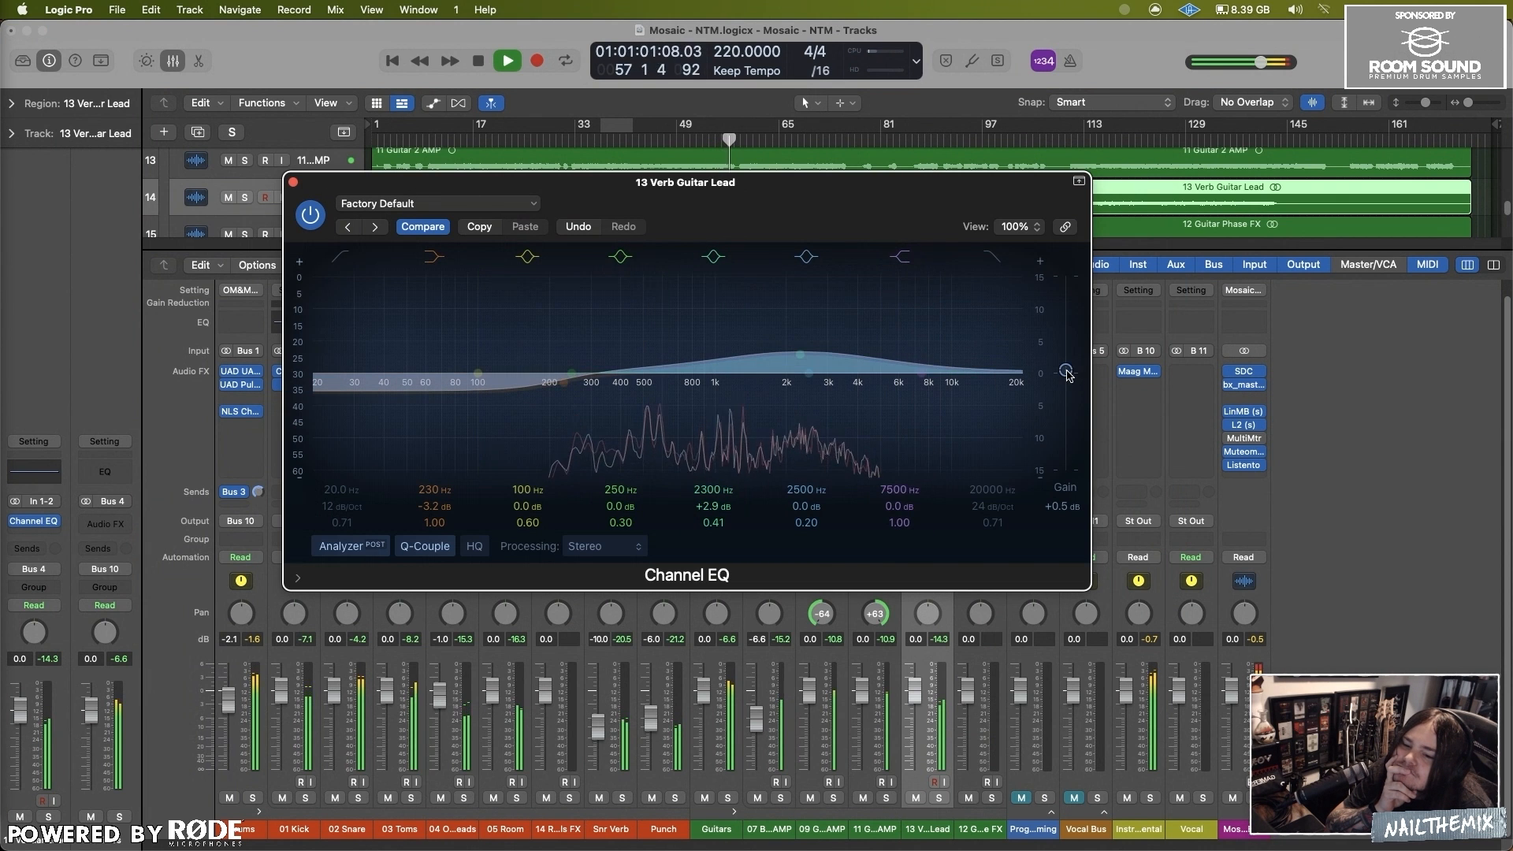
pyautogui.moveTo(1066, 371); pyautogui.dragTo(1070, 376)
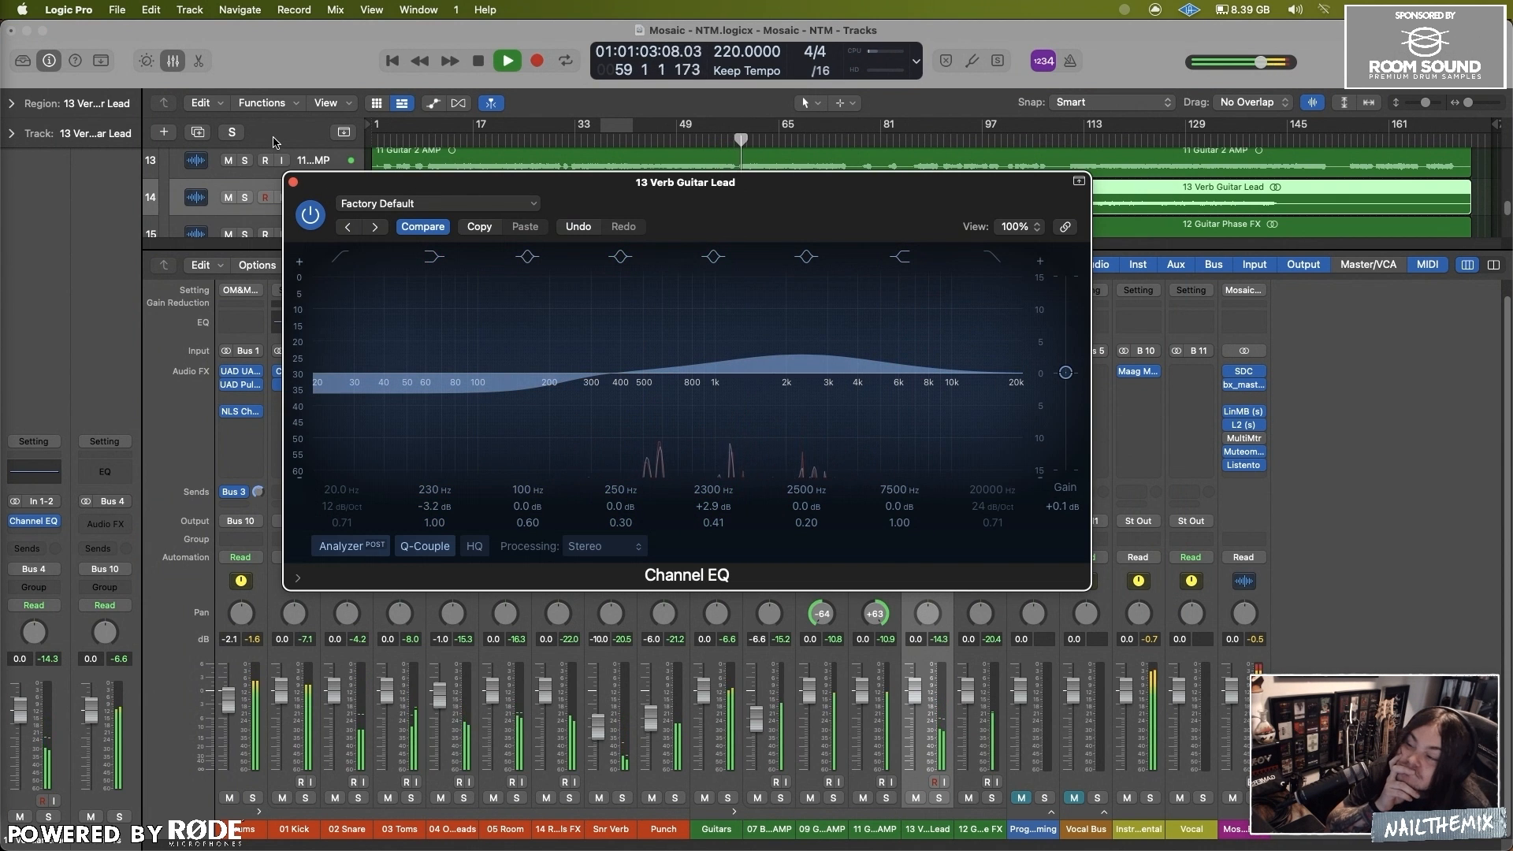
pyautogui.click(292, 182)
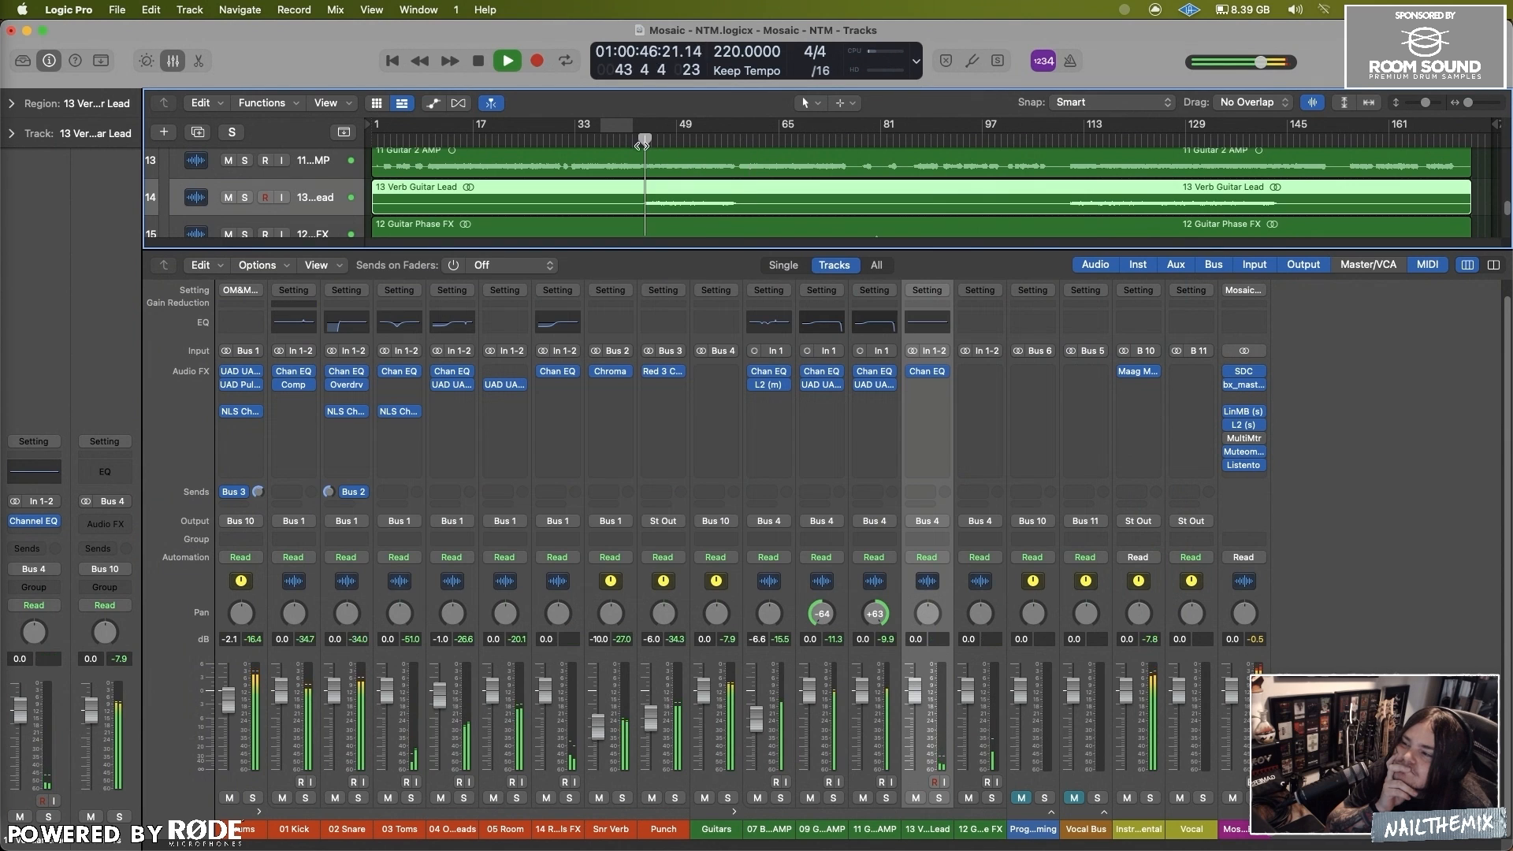
# Step: Mute and unmute 13 Verb Guitar Lead during playback to check its new level, then stop playback
pyautogui.click(228, 197)
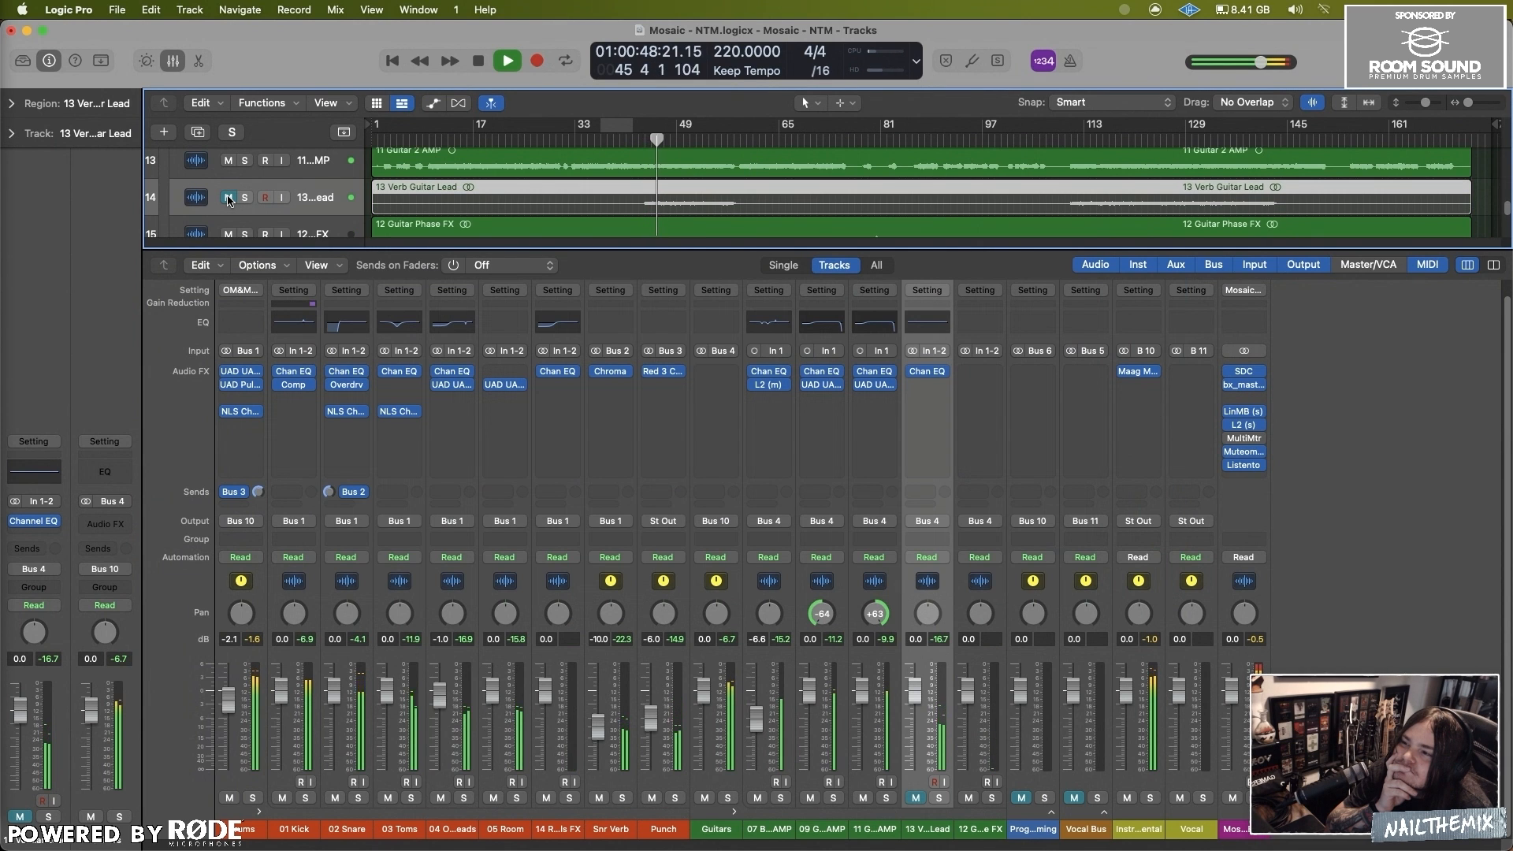
pyautogui.click(228, 197)
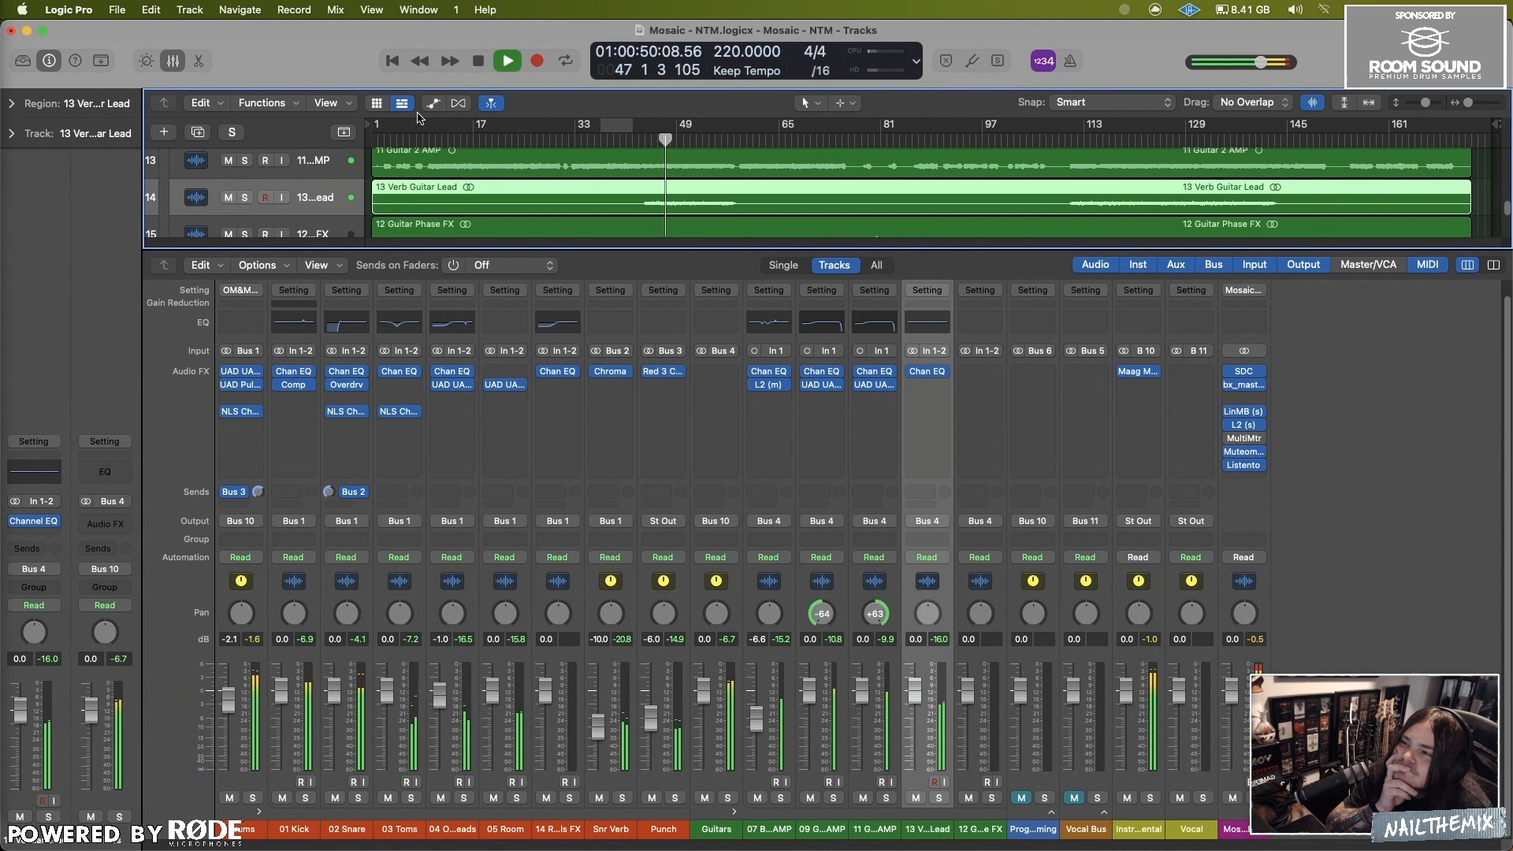
pyautogui.click(480, 61)
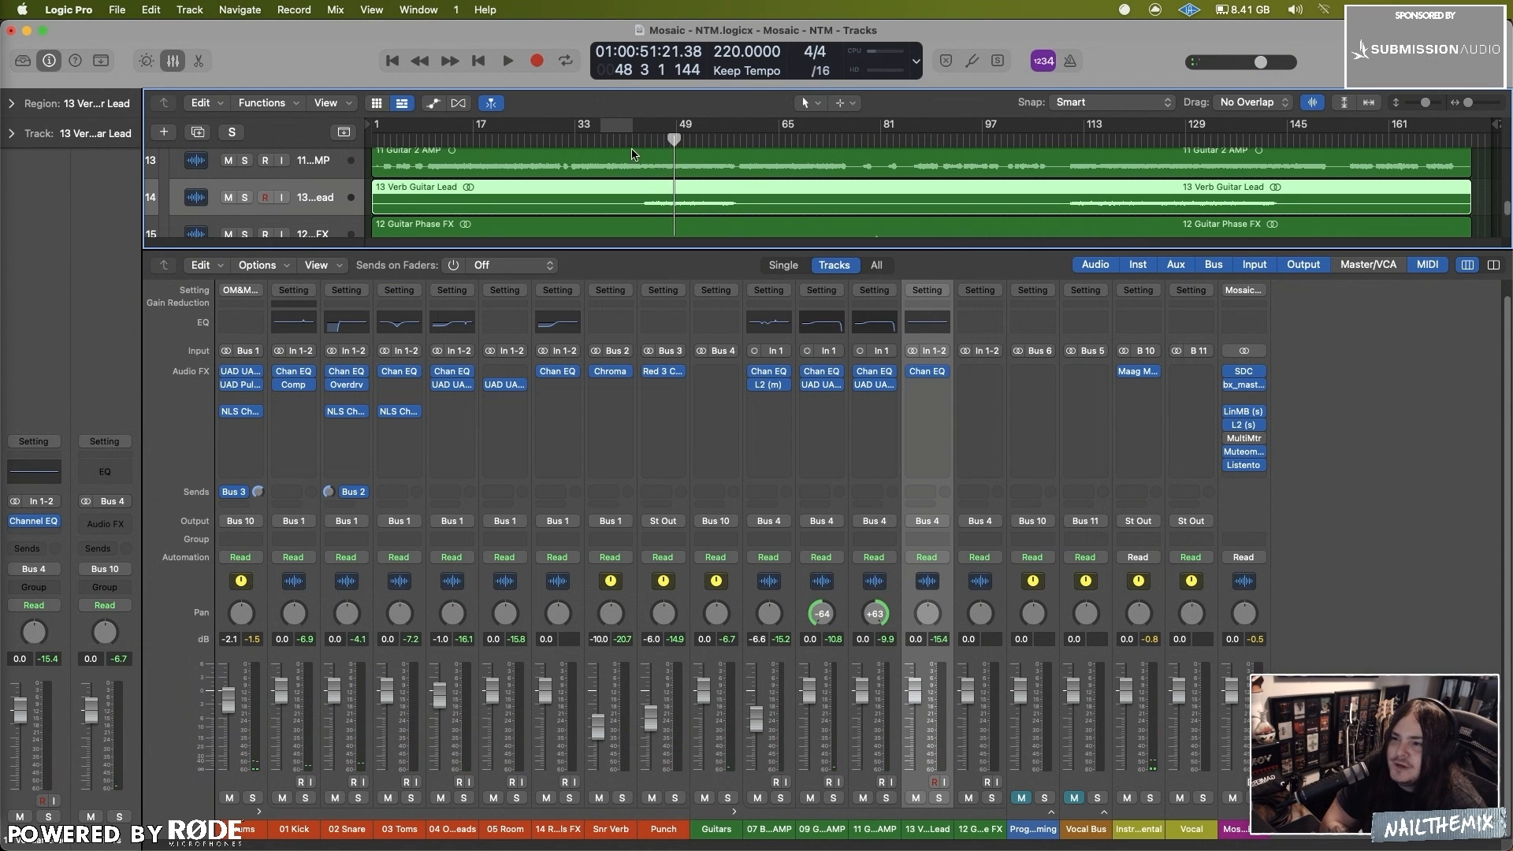
# Step: Play again from bar 44, toggling the mute on 13 Verb Guitar Lead twice to hear what it adds to the mix
pyautogui.click(644, 141)
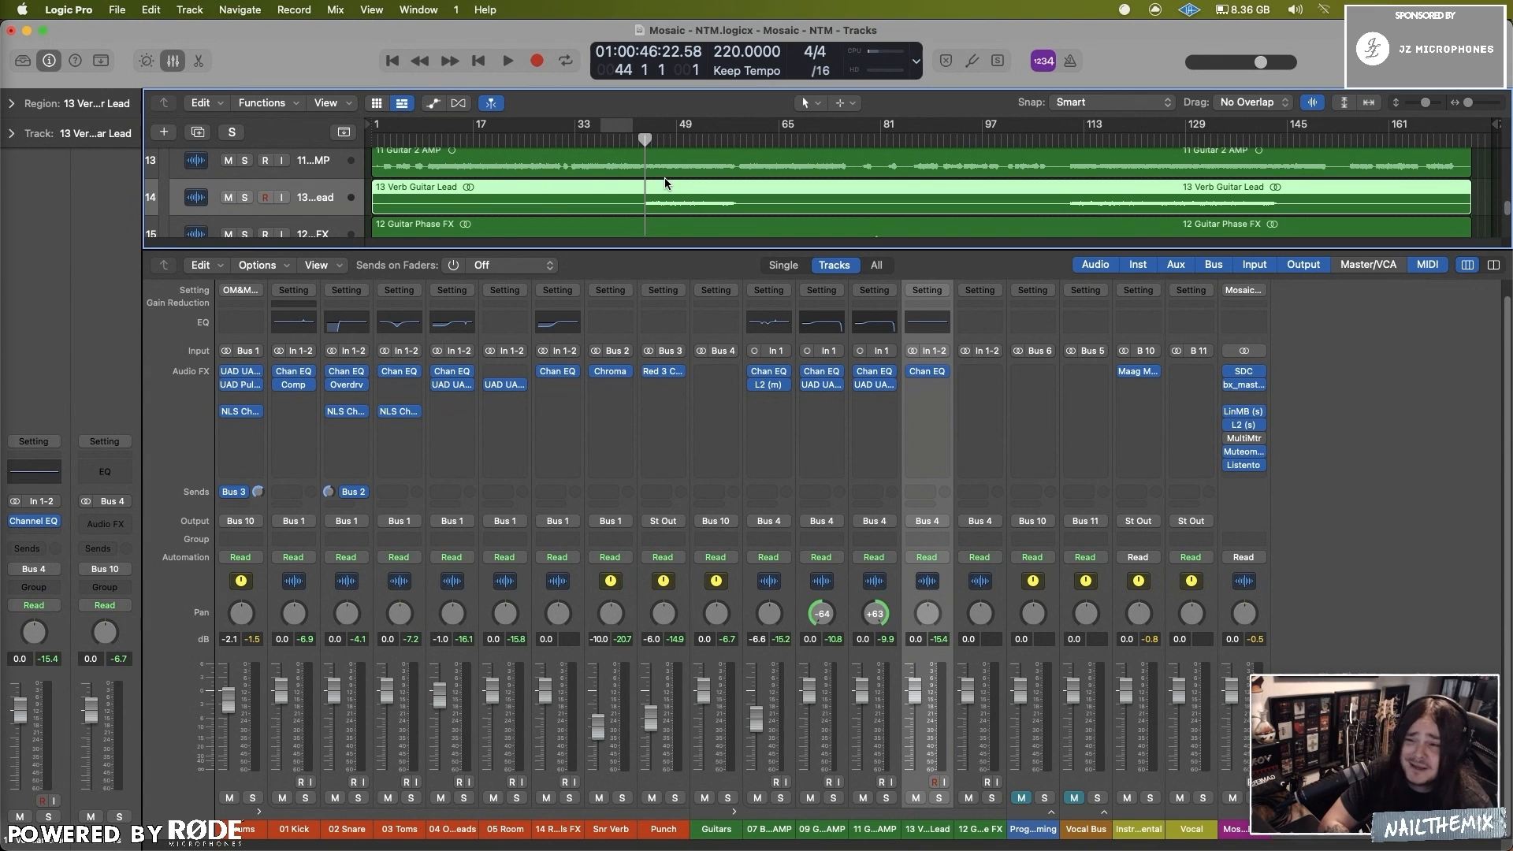
pyautogui.click(508, 61)
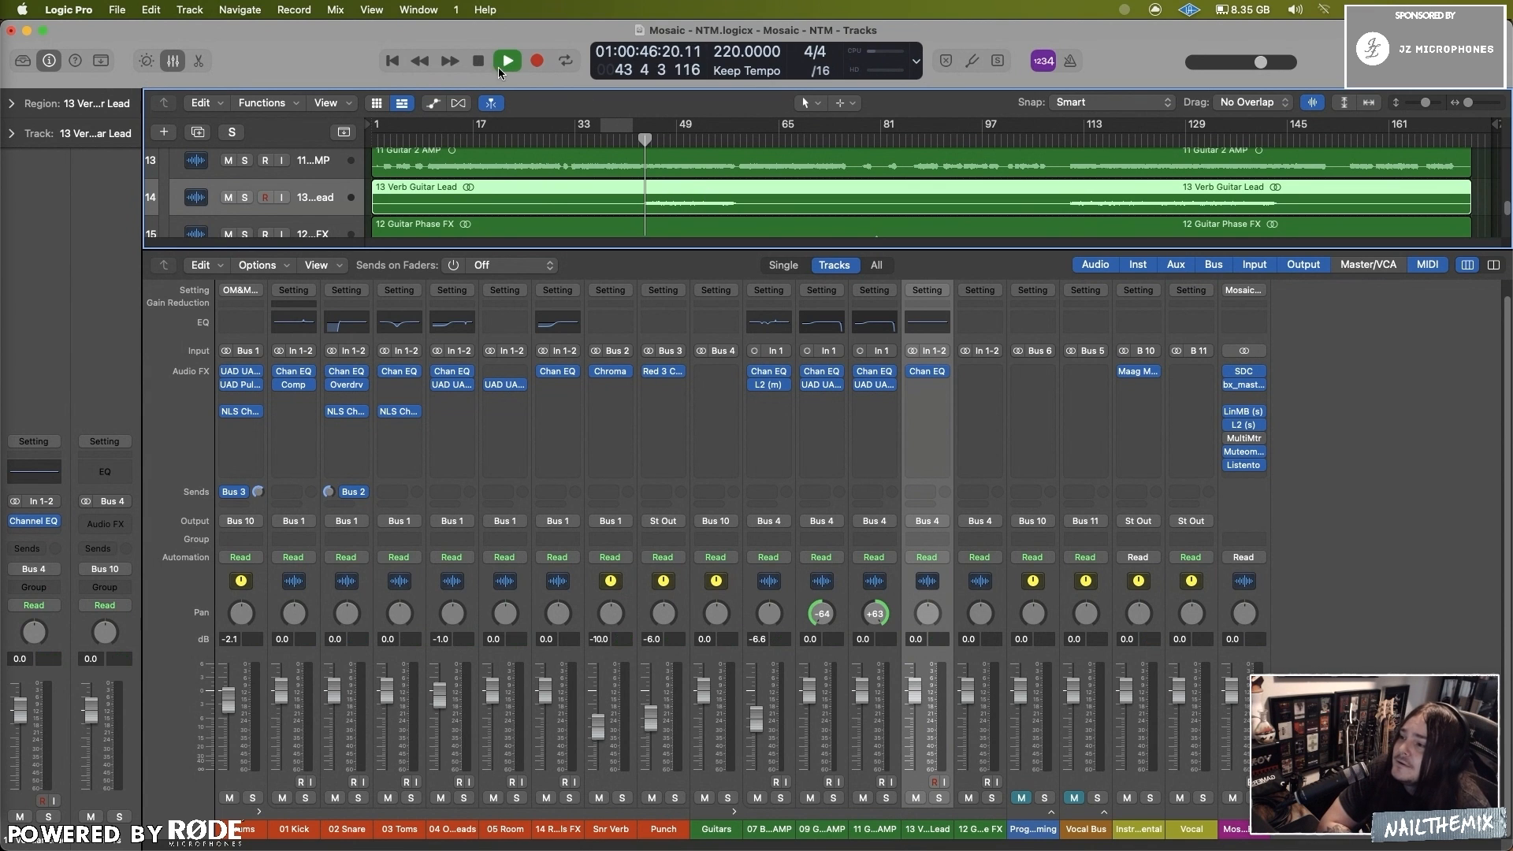
pyautogui.click(230, 197)
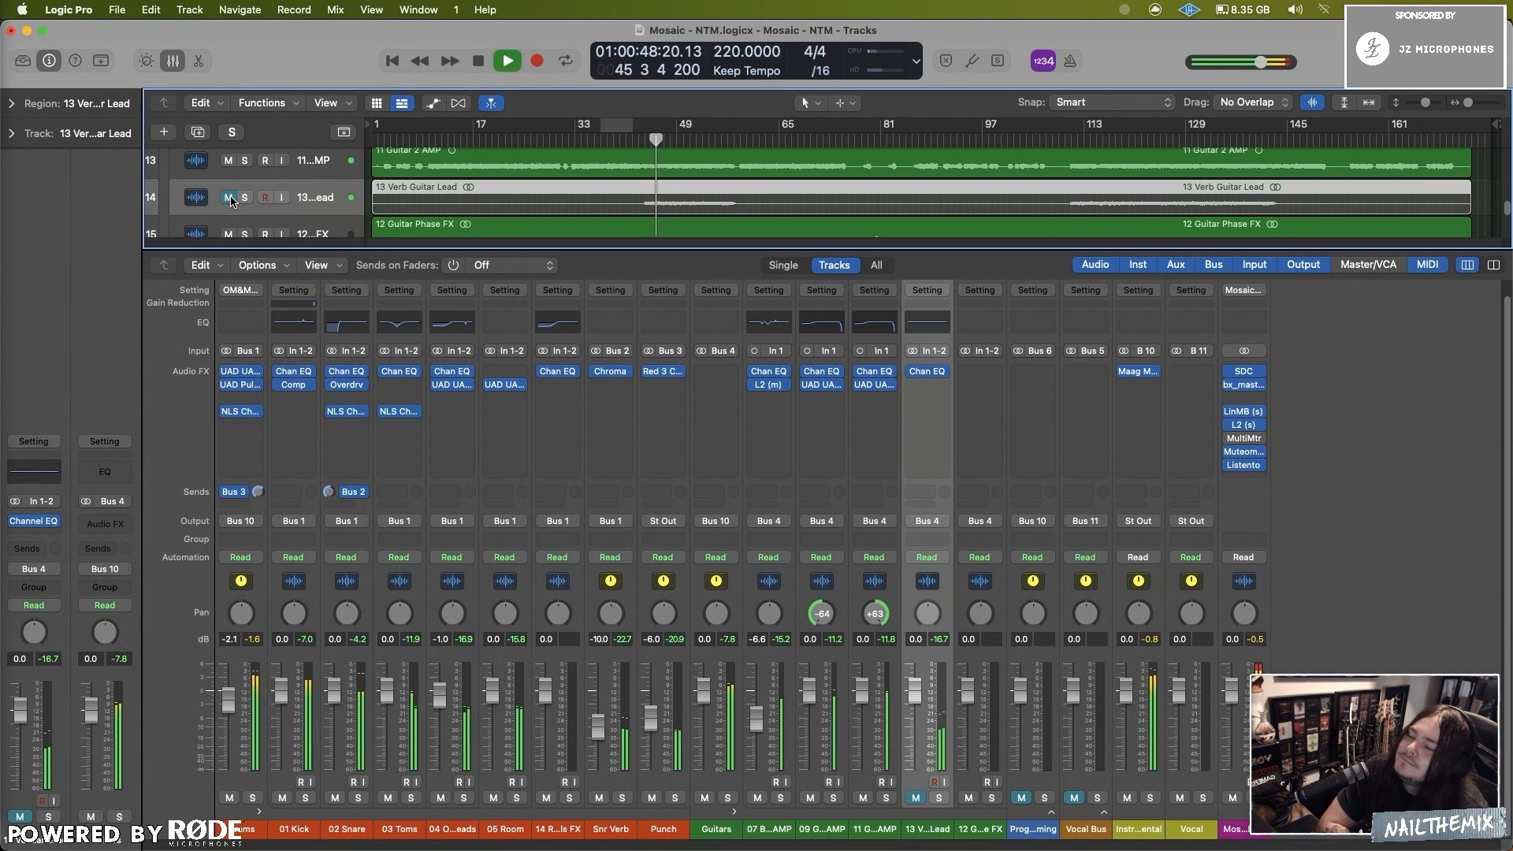
pyautogui.click(230, 198)
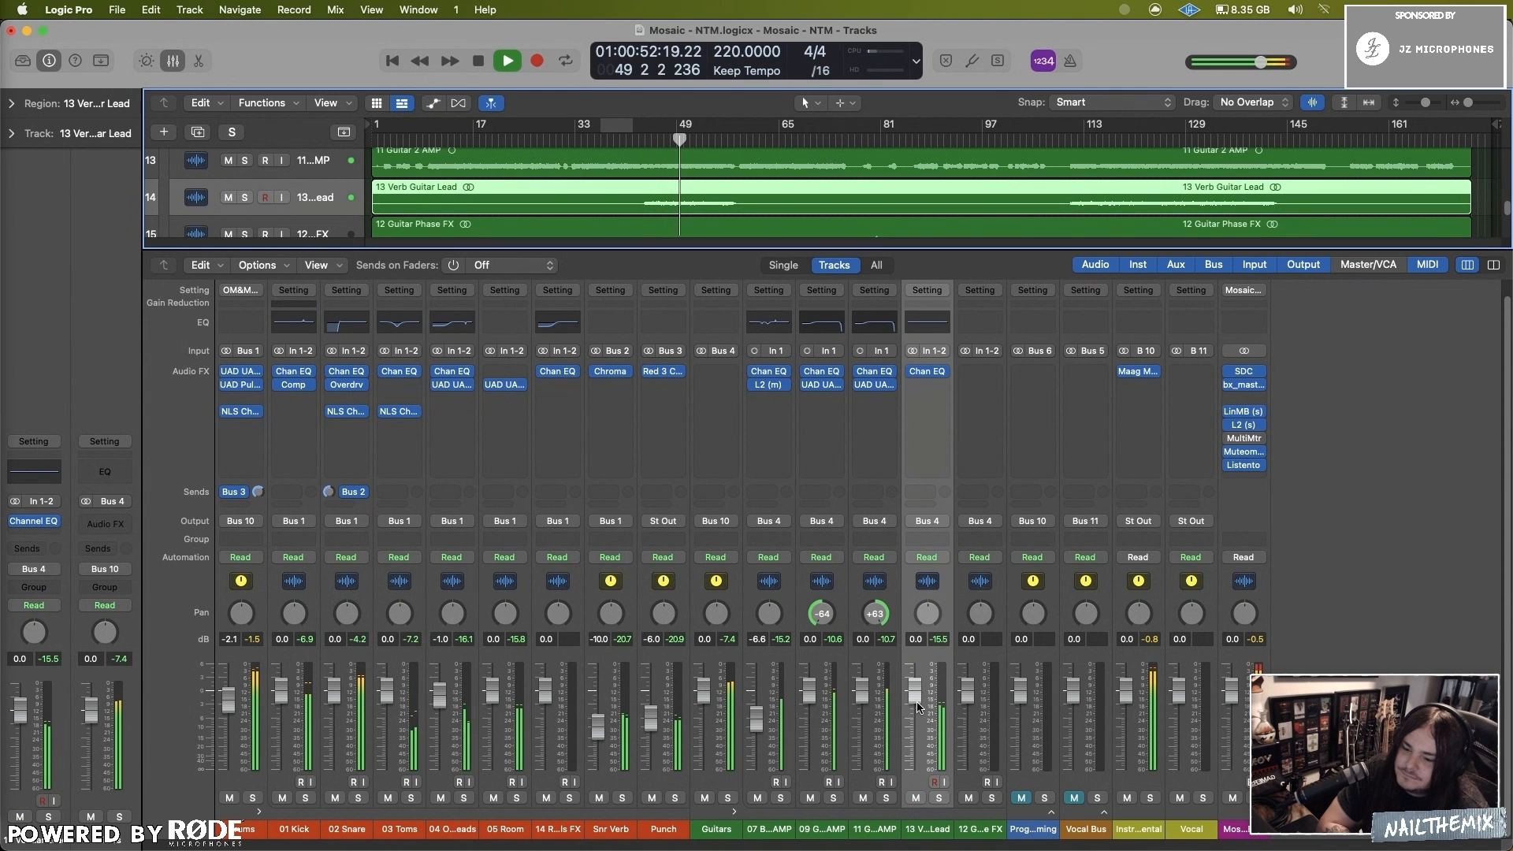
pyautogui.click(229, 198)
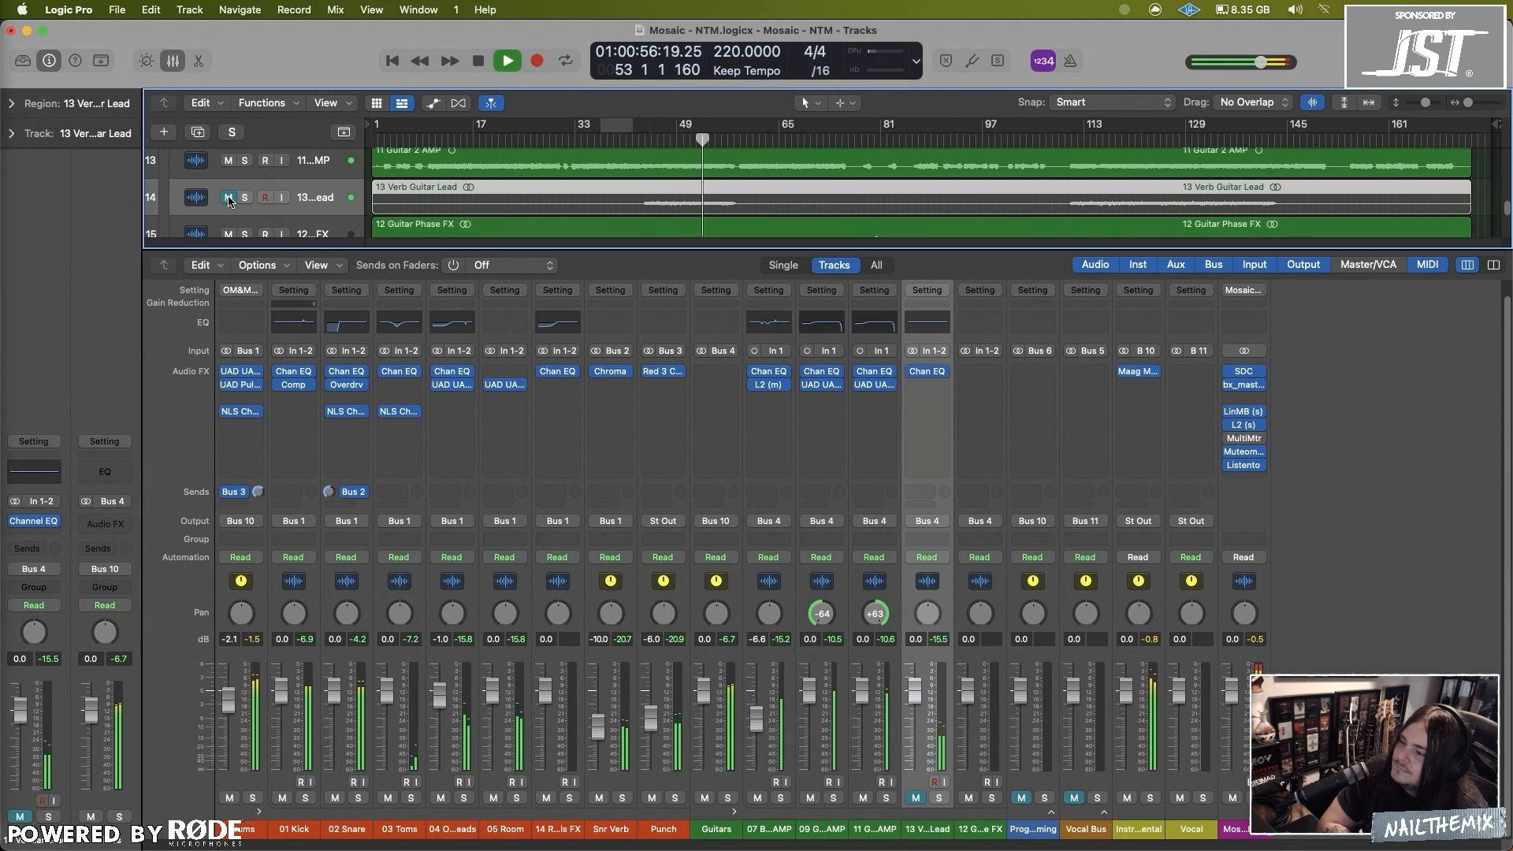
pyautogui.click(229, 198)
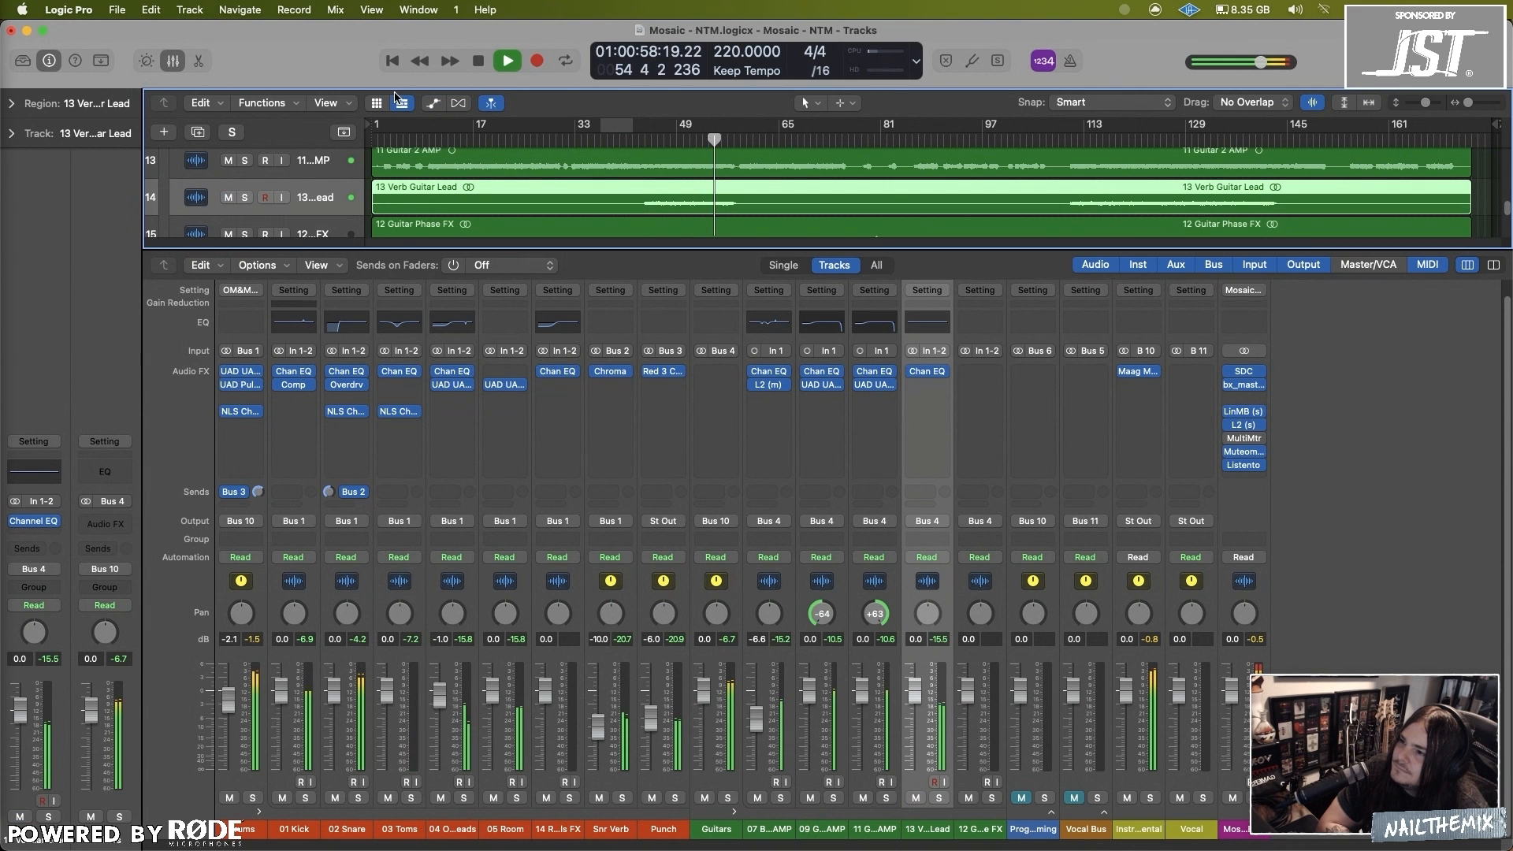